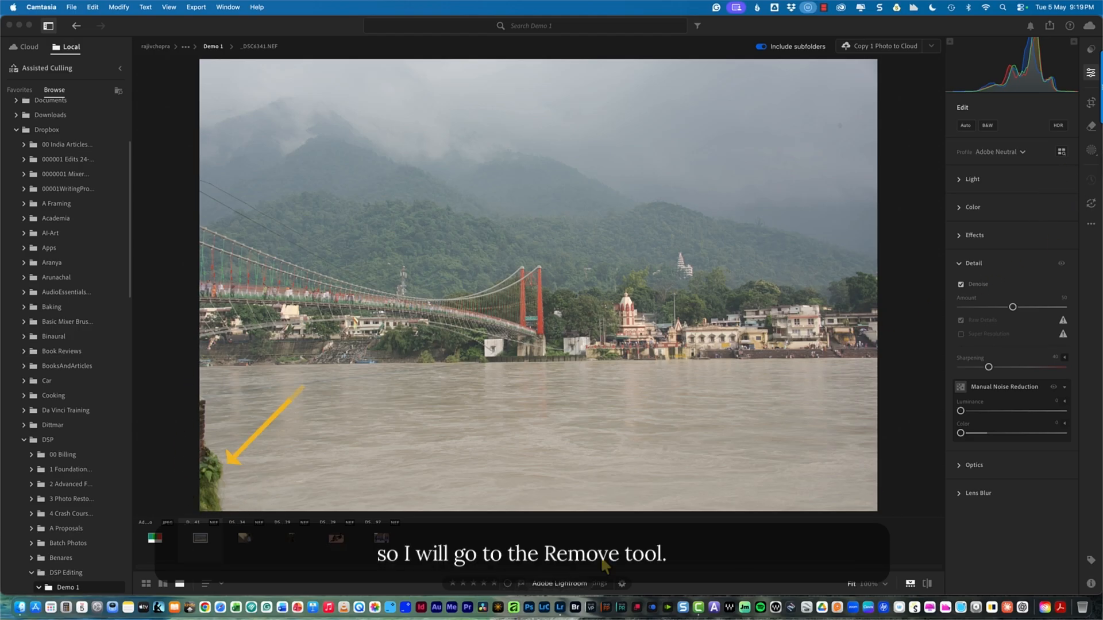
Remove the wall and foliage at the photo's lower-left edge using generative Remove with a brush size of about 19
left_click(1092, 129)
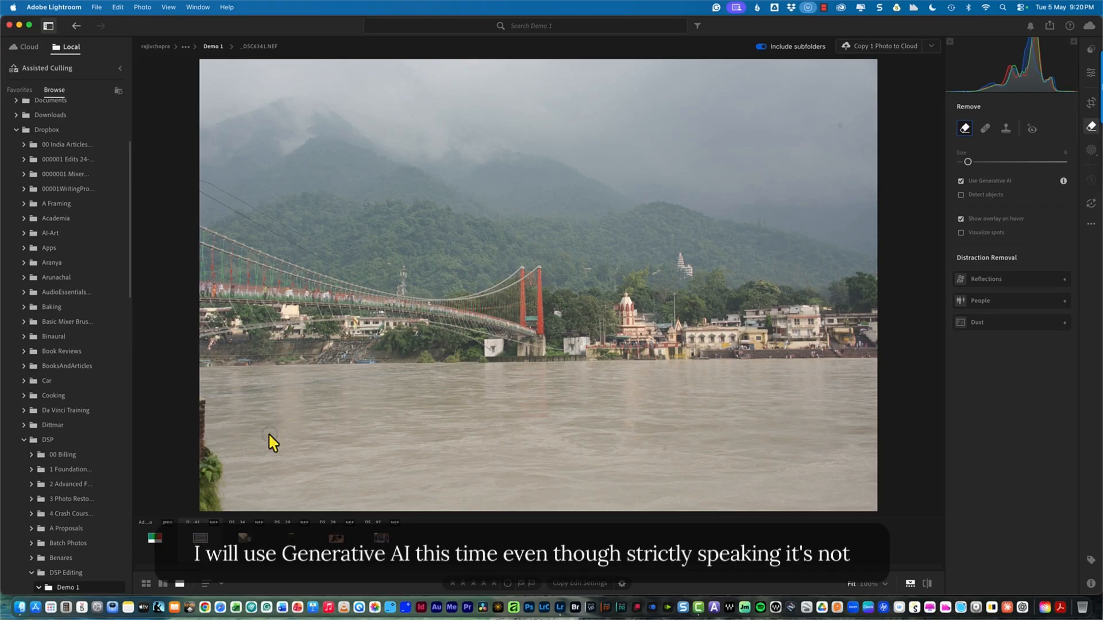
key("bracketright")
key("bracketright")
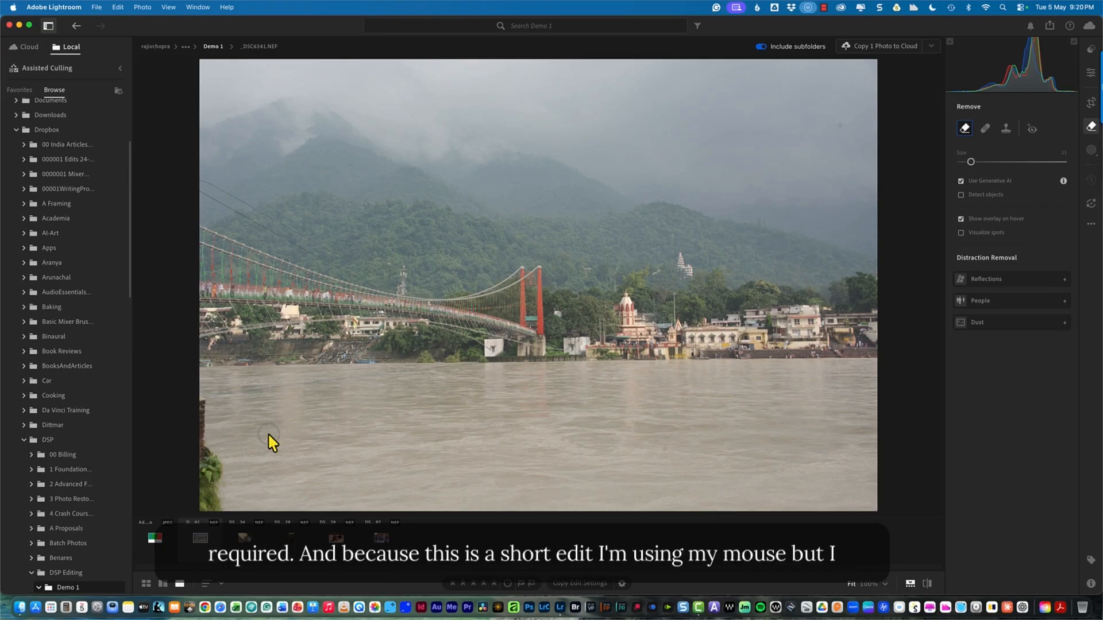
key("bracketright")
key("bracketright")
key("bracketright")
key("bracketright")
key("bracketright")
key("bracketright")
key("bracketright")
key("bracketright")
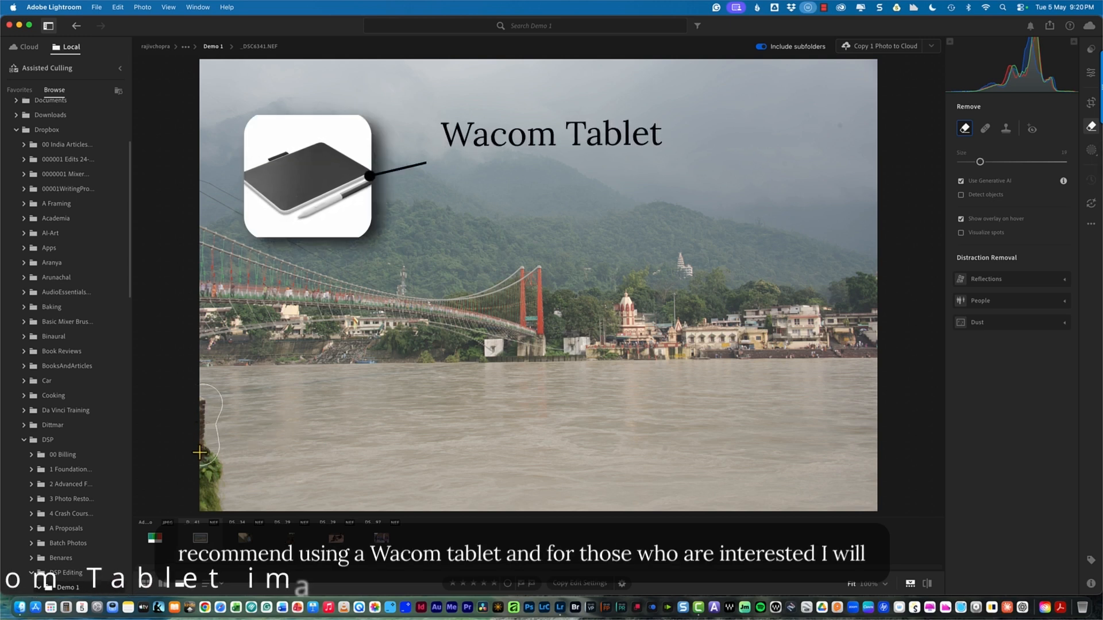
mouse_move(201, 402)
left_mouse_down()
mouse_move(217, 494)
mouse_move(210, 472)
left_mouse_up()
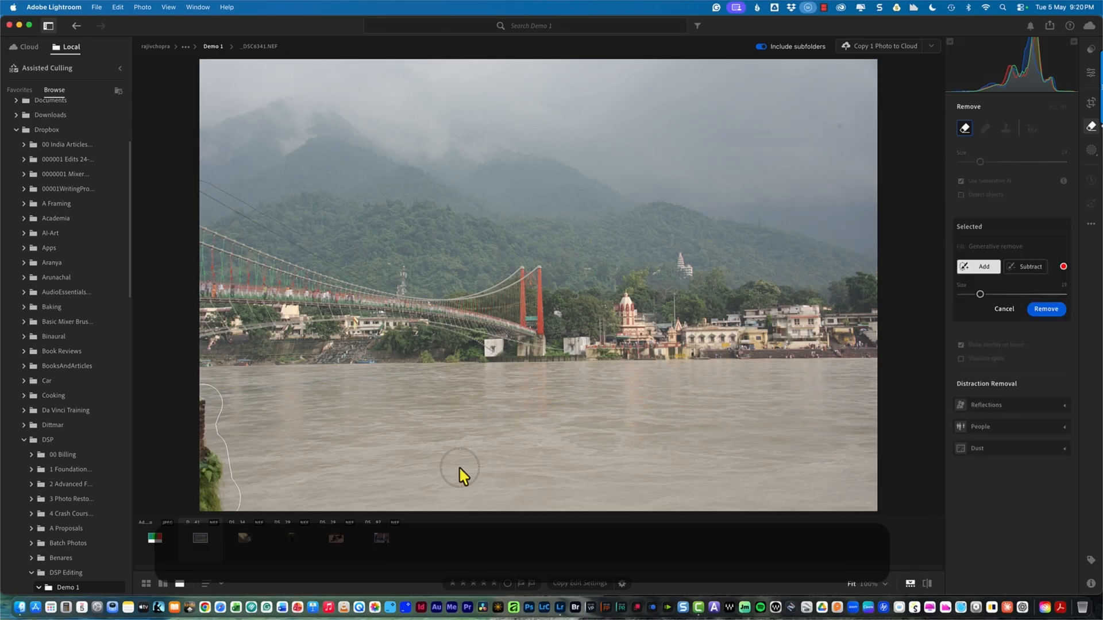
left_click(1046, 309)
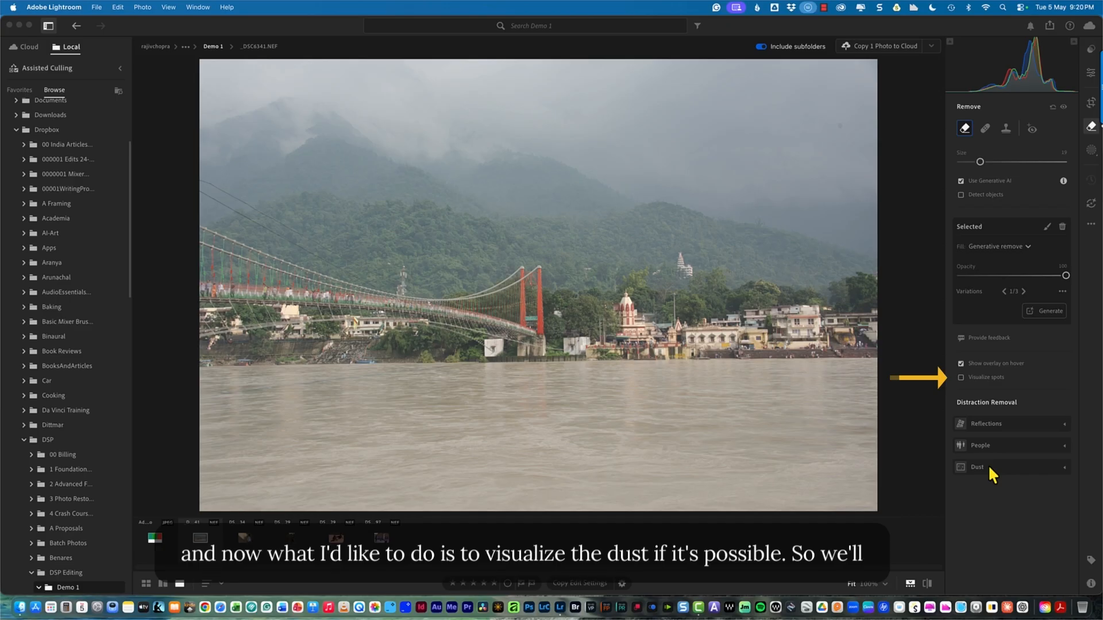
Turn on spot visualization and apply automatic dust removal to the photo
left_click(961, 378)
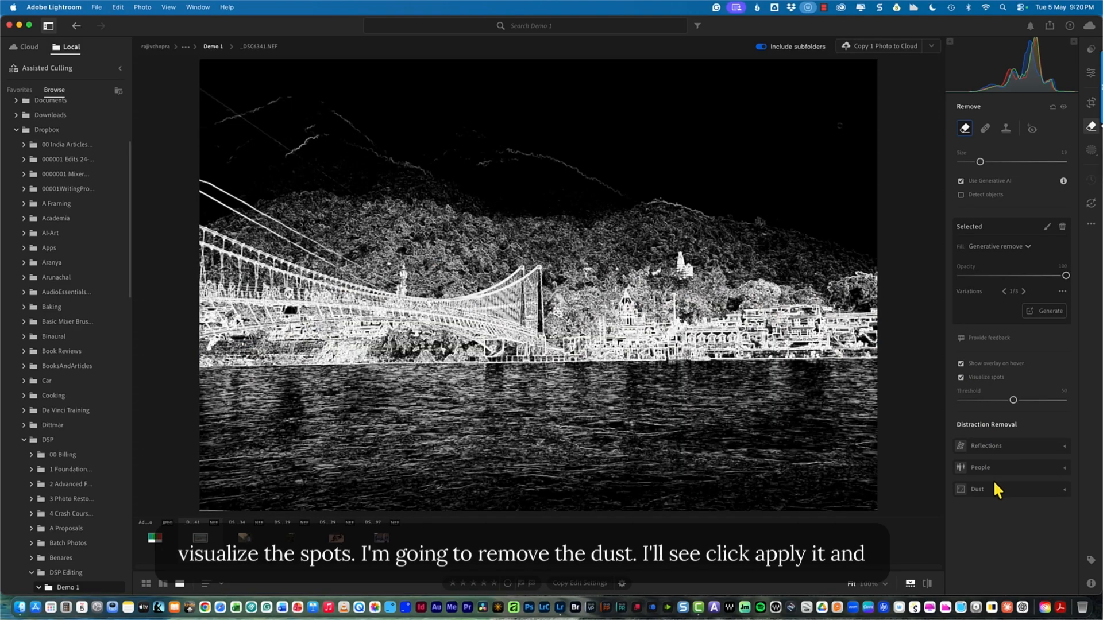
left_click(992, 489)
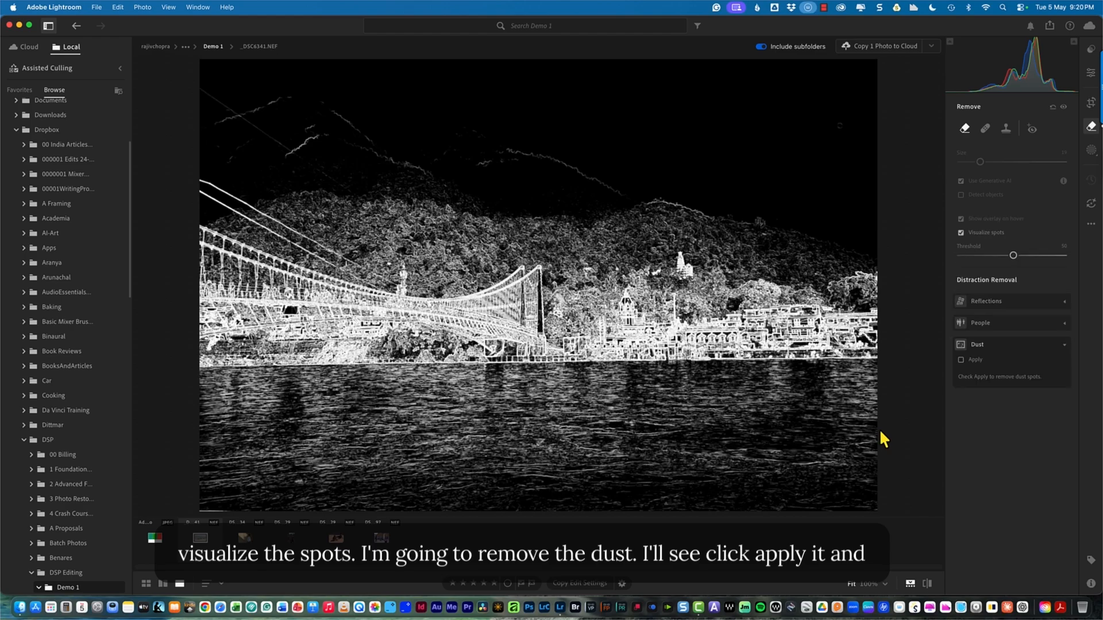
left_click(977, 362)
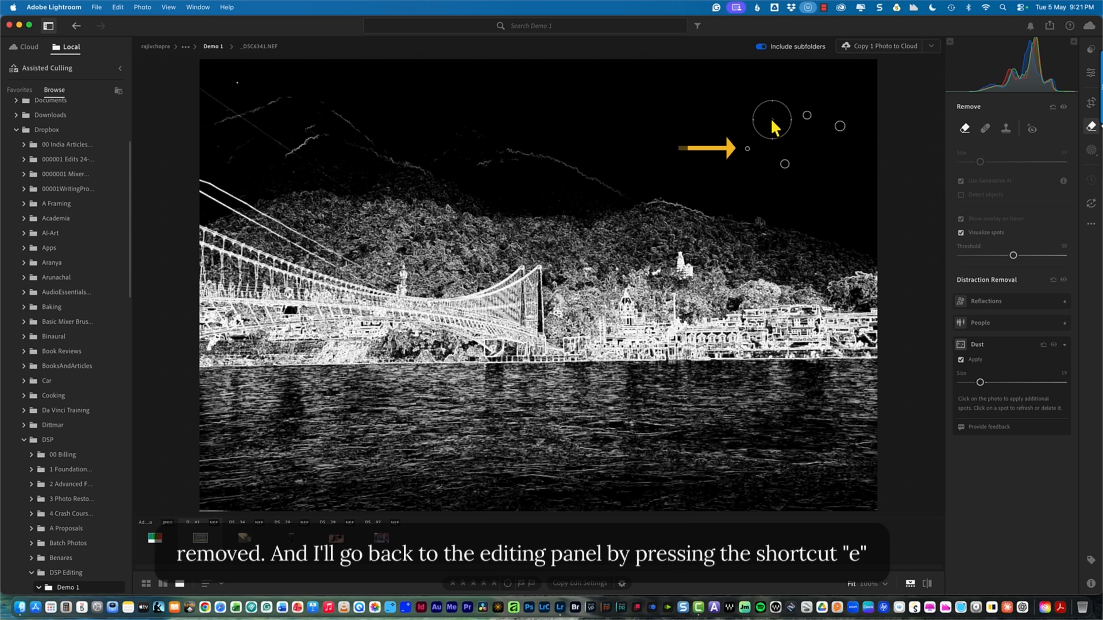
Return to editing and examine the Camera Matching, Profiles and Adobe Raw profile groups, keeping Adobe Neutral
left_click(1090, 73)
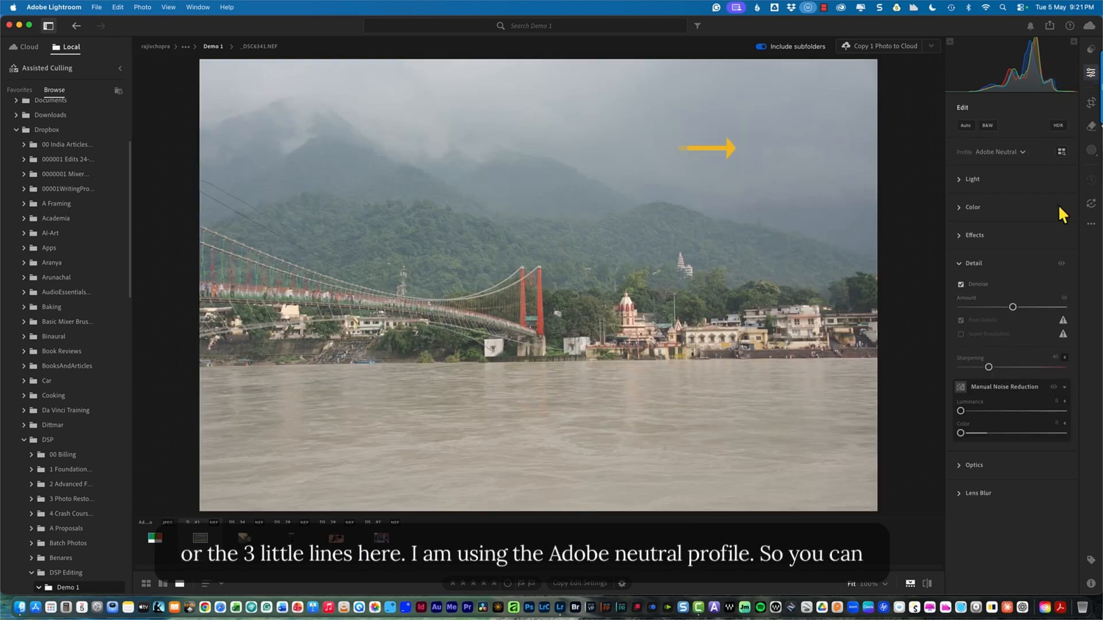
left_click(958, 178)
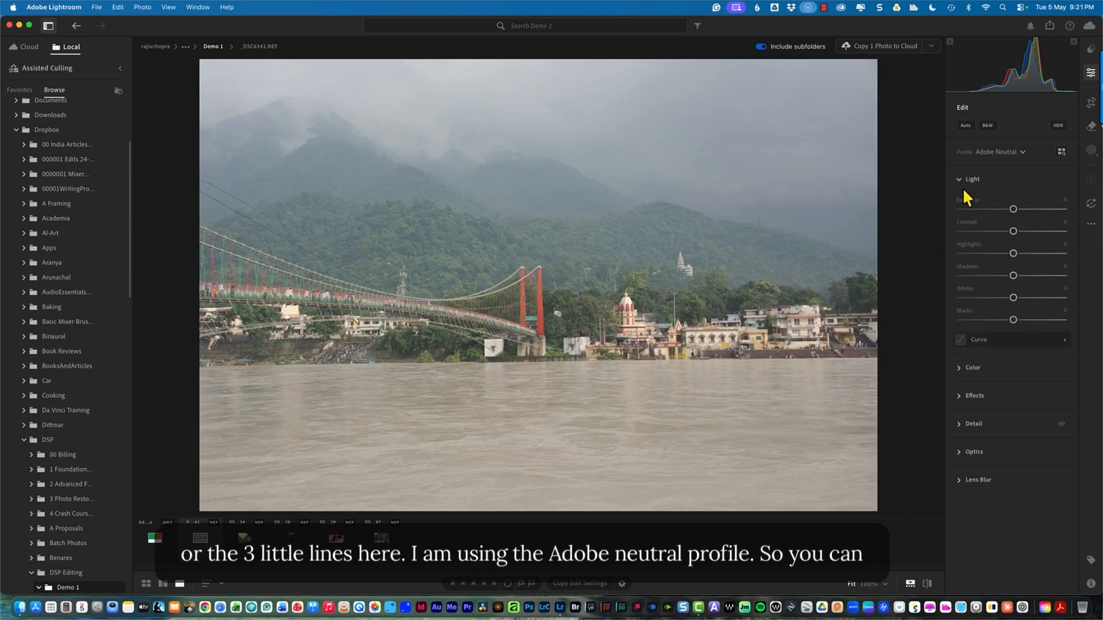
left_click(1022, 151)
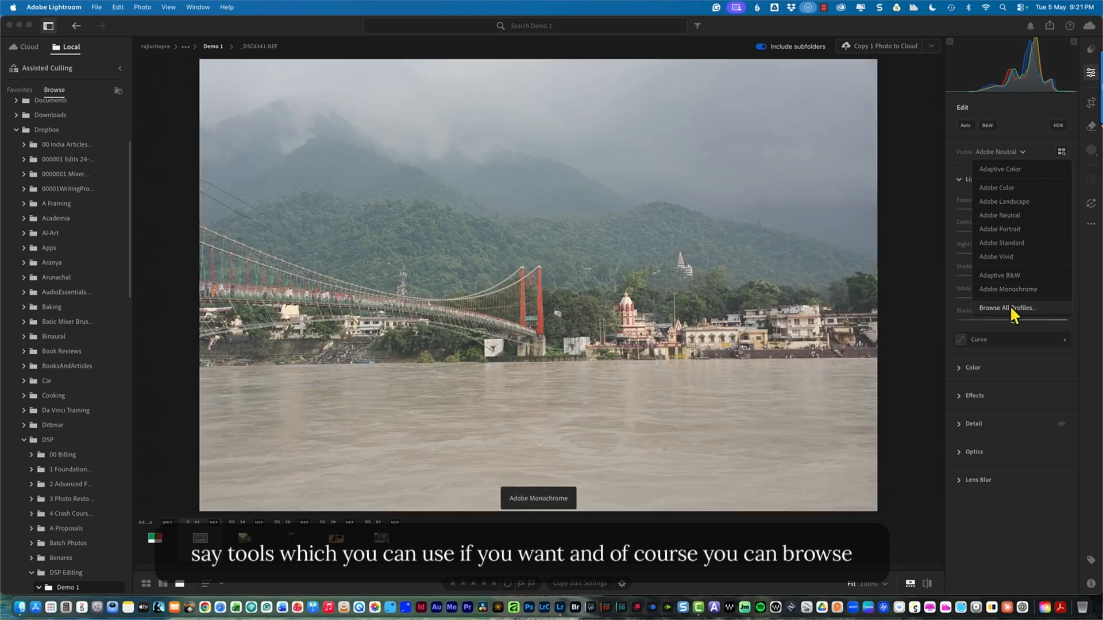
left_click(1010, 305)
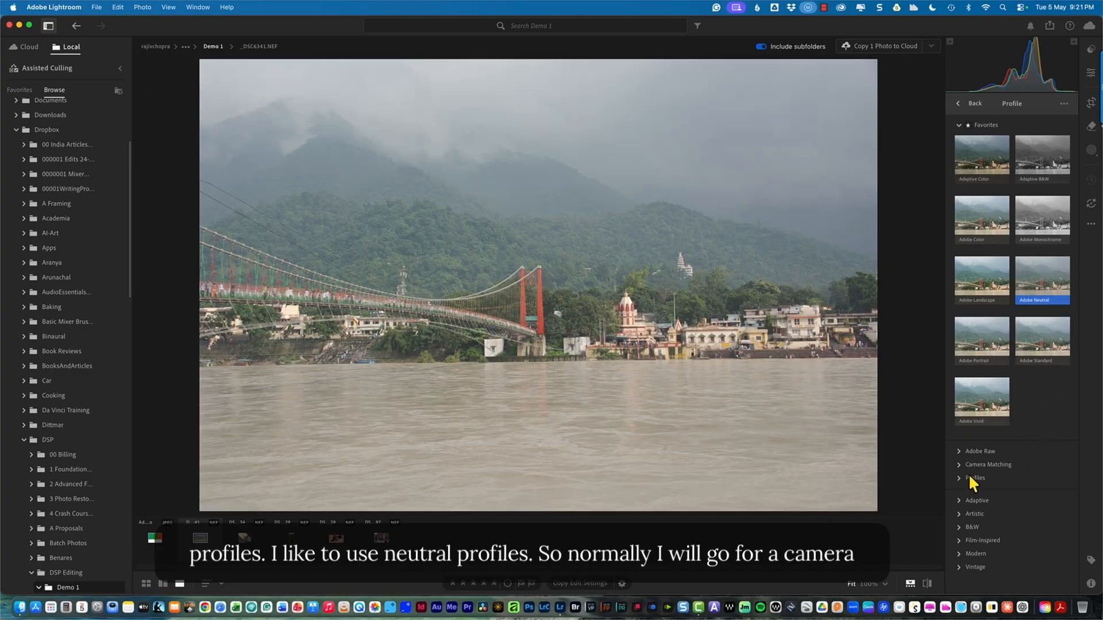
left_click(960, 466)
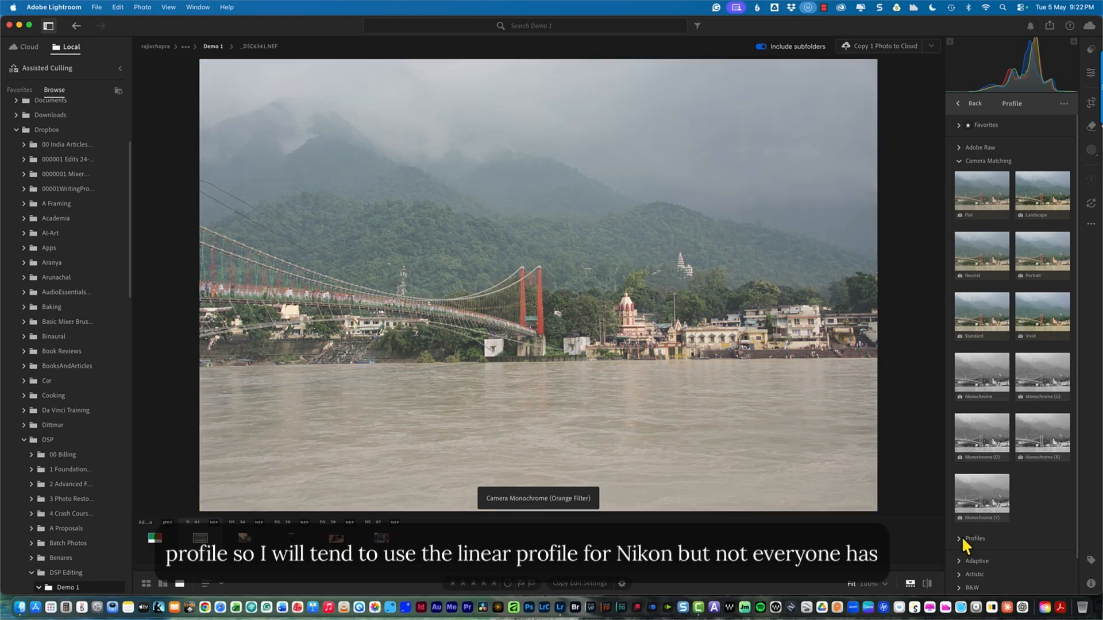
left_click(960, 539)
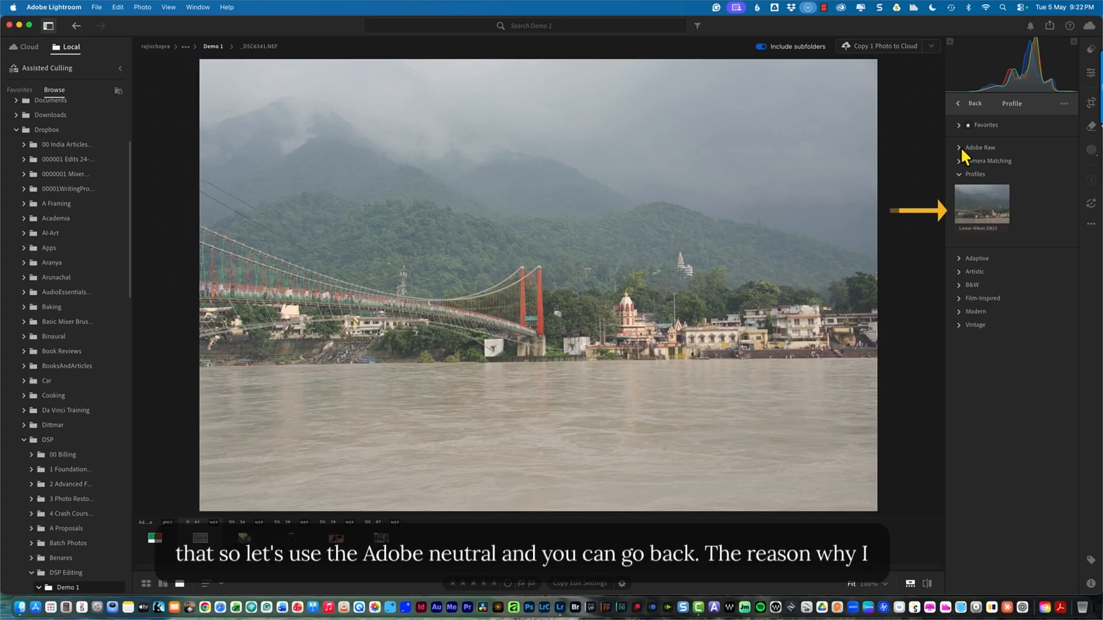
left_click(961, 148)
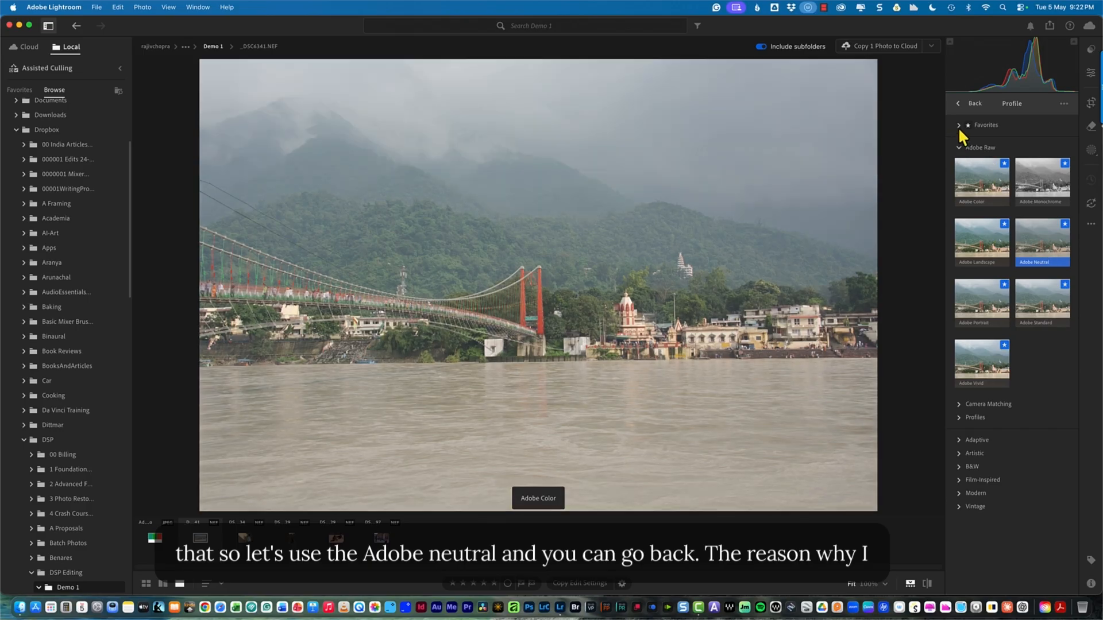
left_click(960, 103)
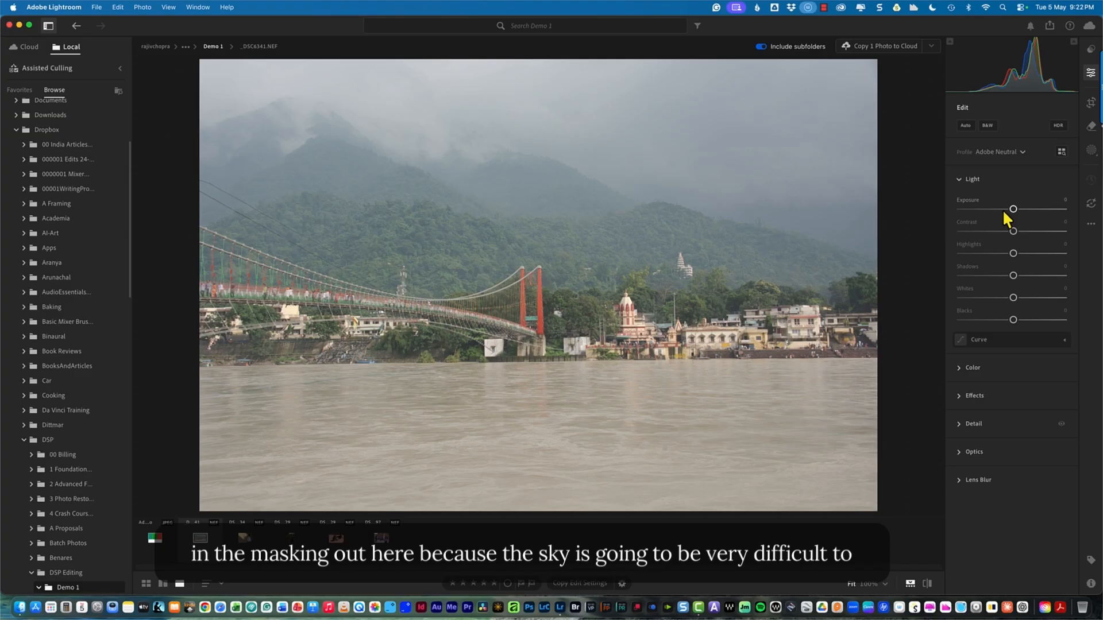
Lower the exposure to about -0.5, raise the highlights slightly and reduce the shadows slightly
left_click_drag(1014, 209, 1010, 212)
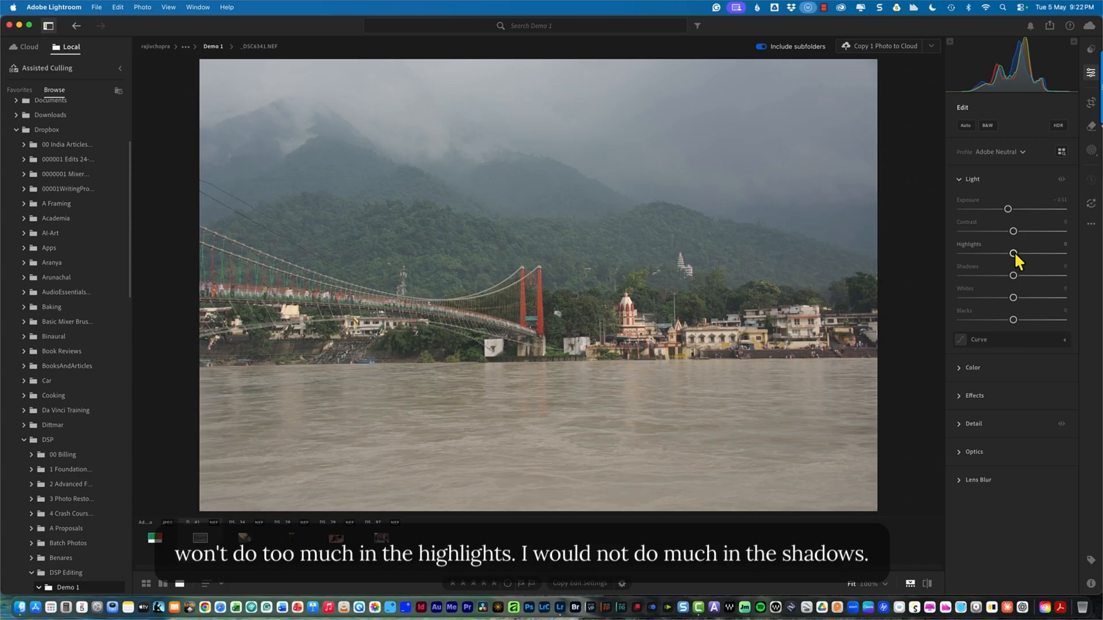
left_click_drag(1014, 253, 1011, 276)
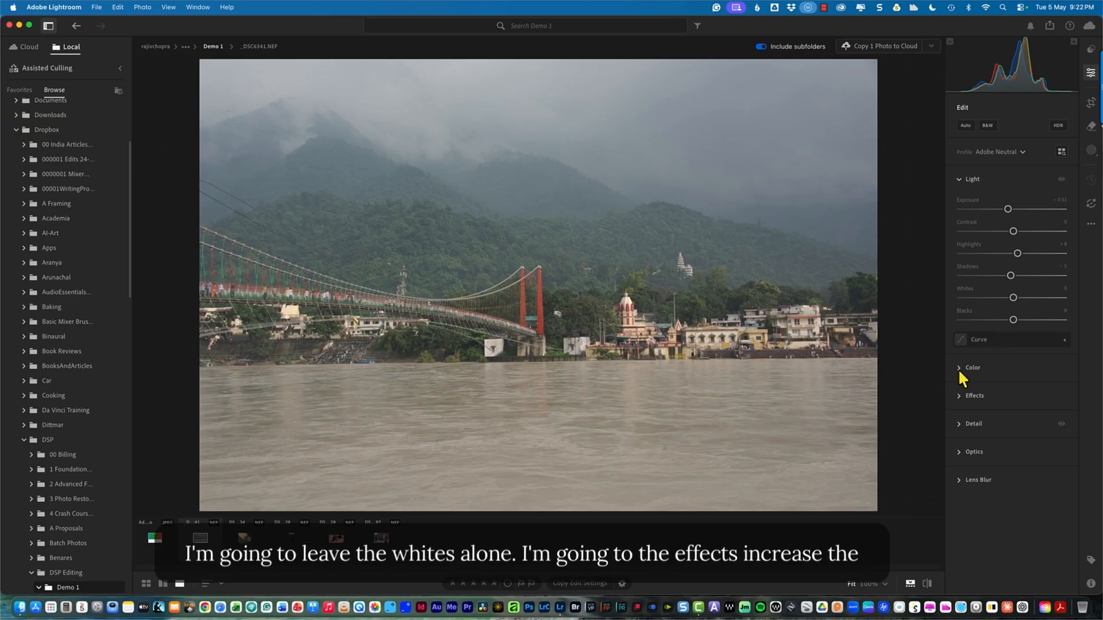
Increase the photo's texture to about +12 and set dehaze to +11
left_click(968, 396)
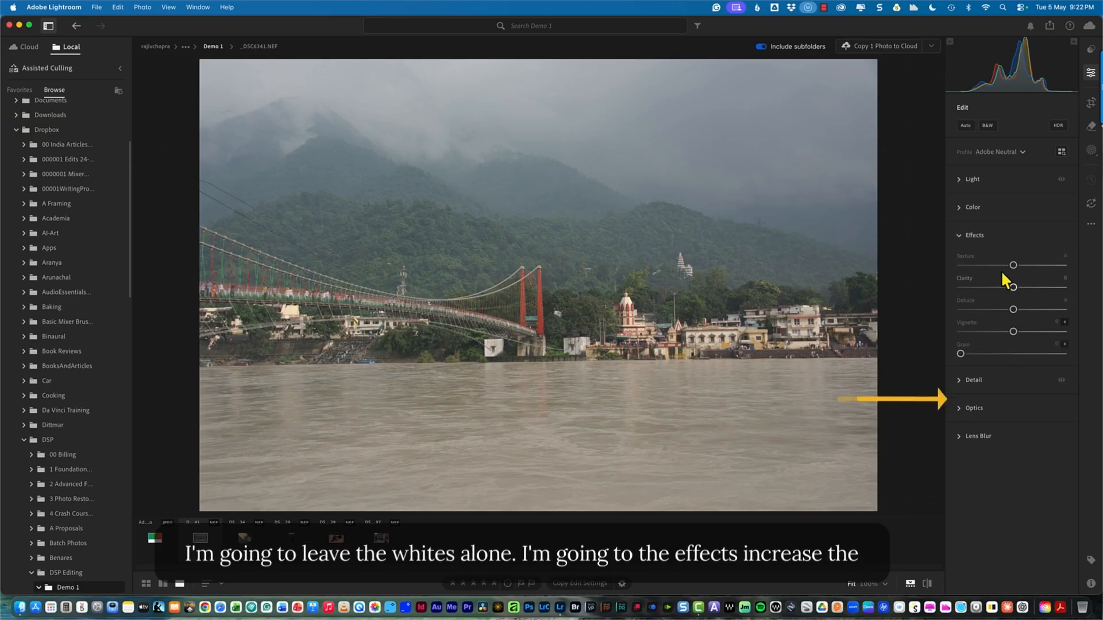
left_click_drag(1014, 266, 1024, 266)
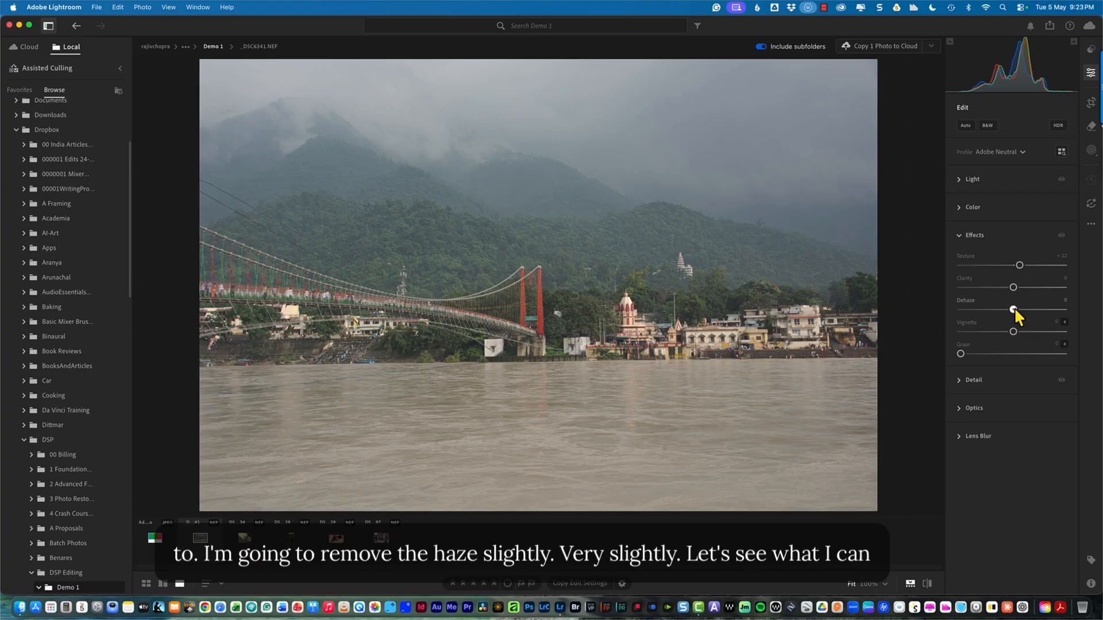
left_click_drag(1014, 309, 1019, 309)
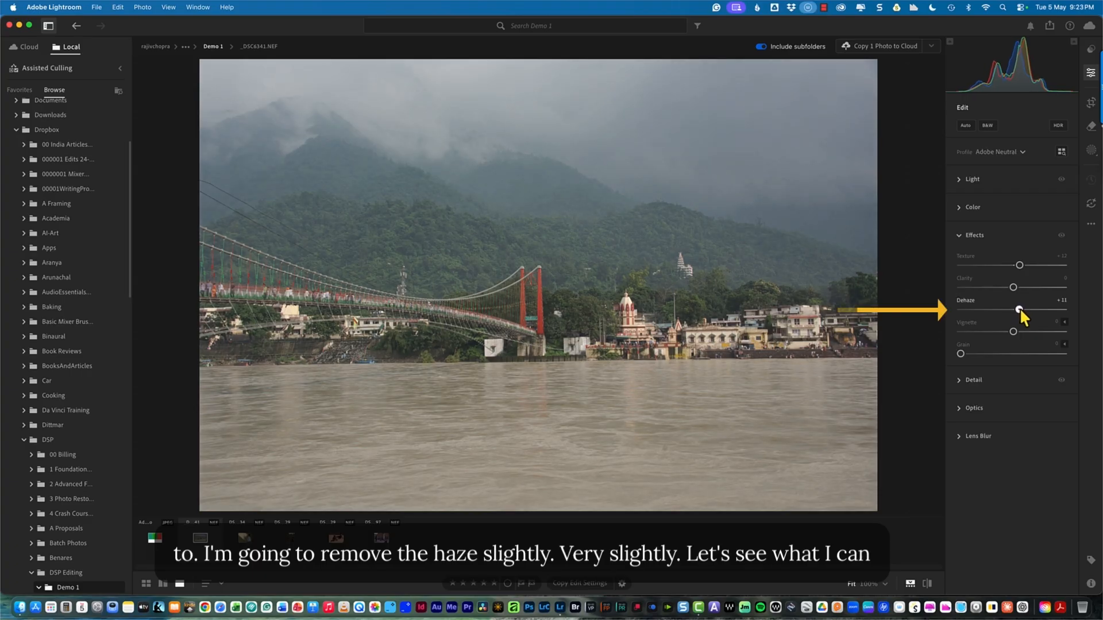
Sample the green trees with Point Color, preview the range, and set saturation shift to +20 and luminance shift to about -8
left_click(961, 207)
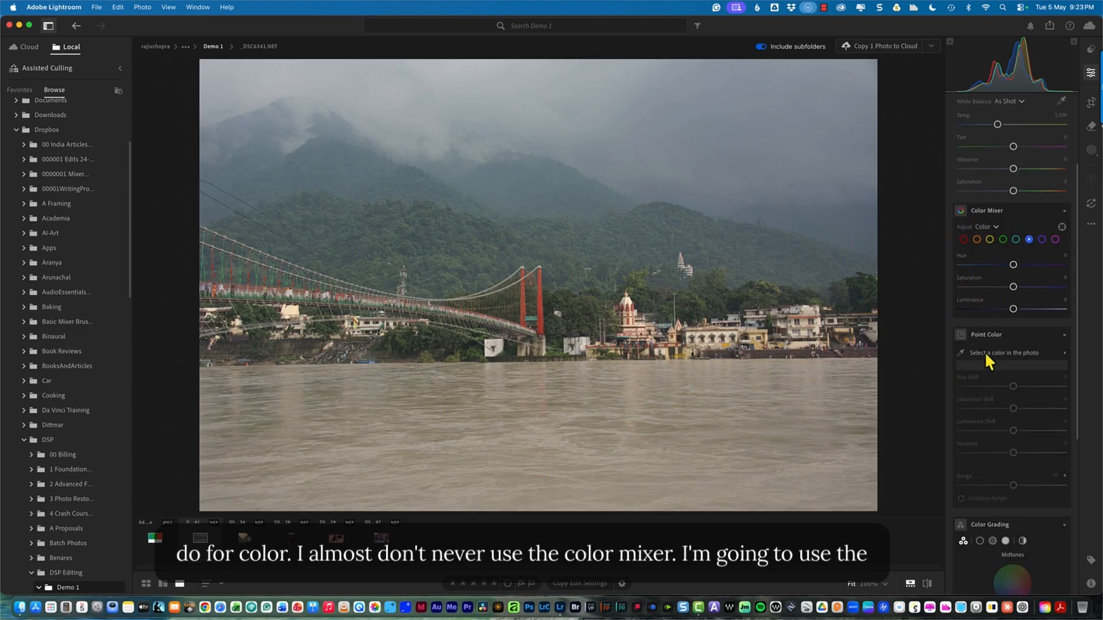
left_click(961, 353)
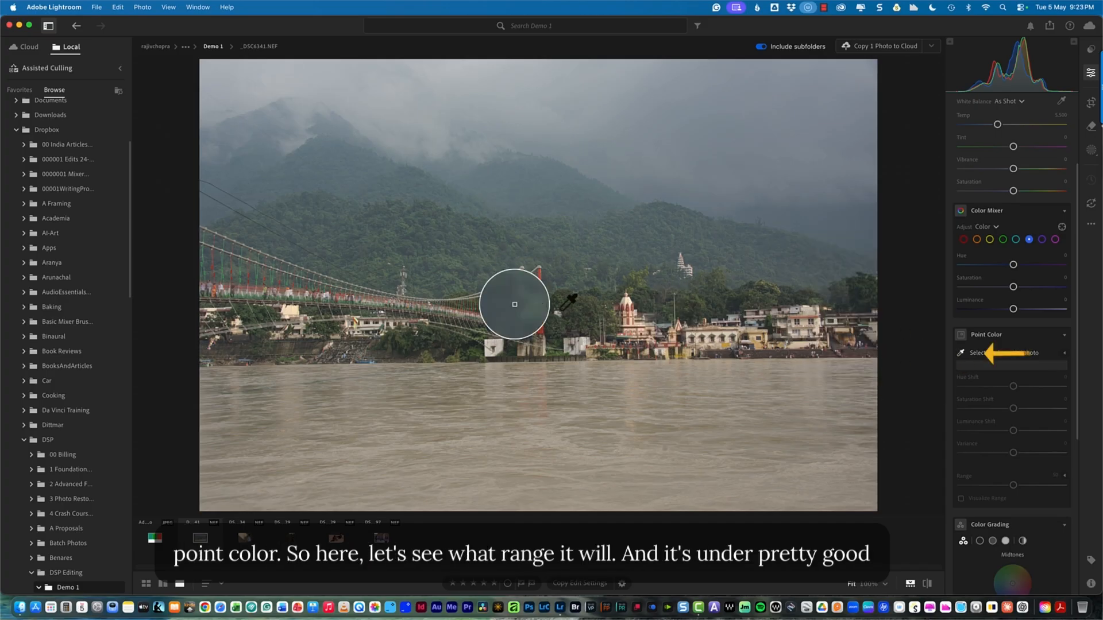
left_click(601, 304)
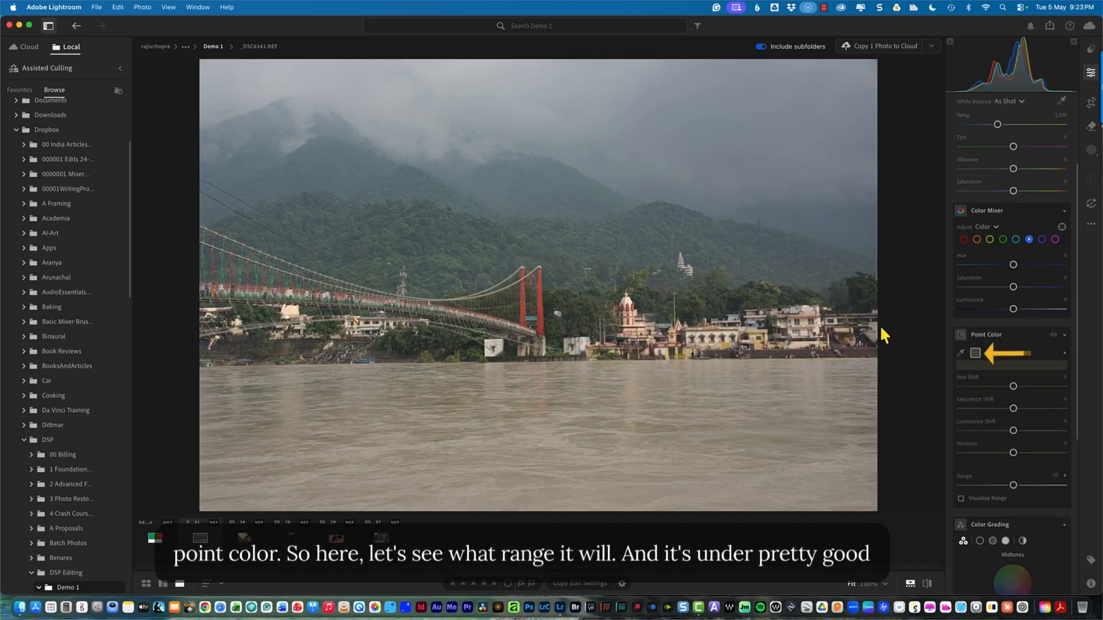
left_click(960, 498)
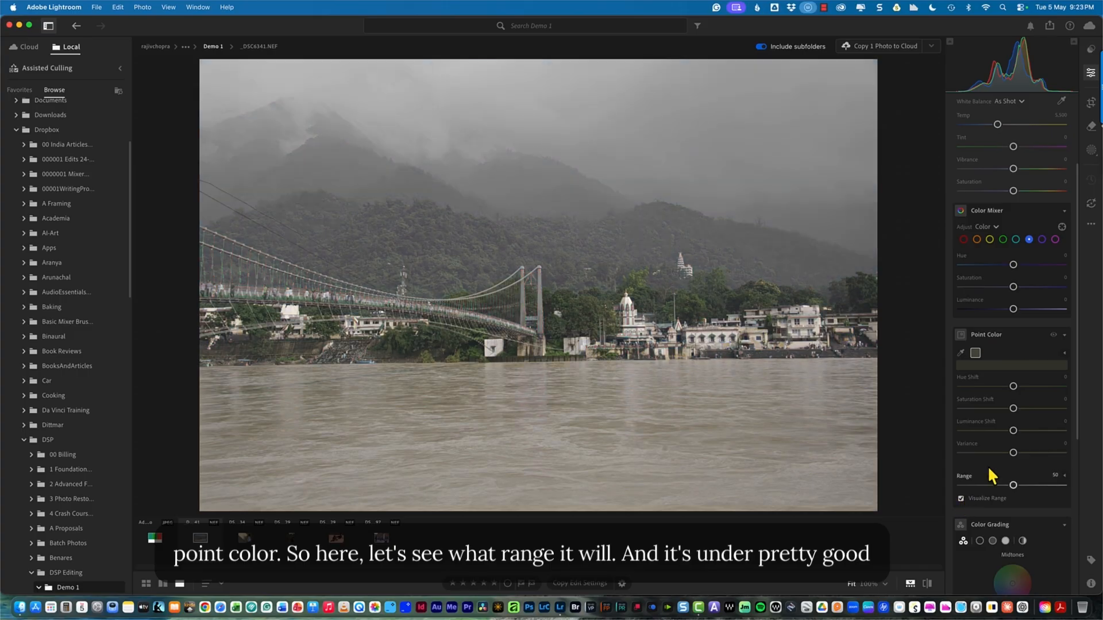
left_click_drag(1012, 408, 1018, 406)
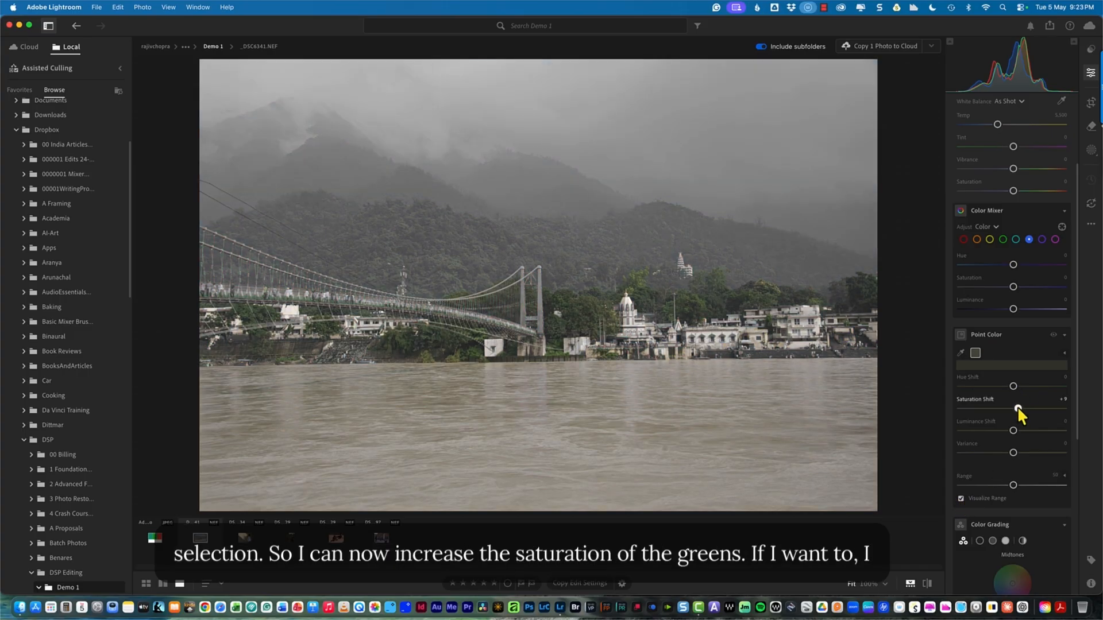
left_click(961, 498)
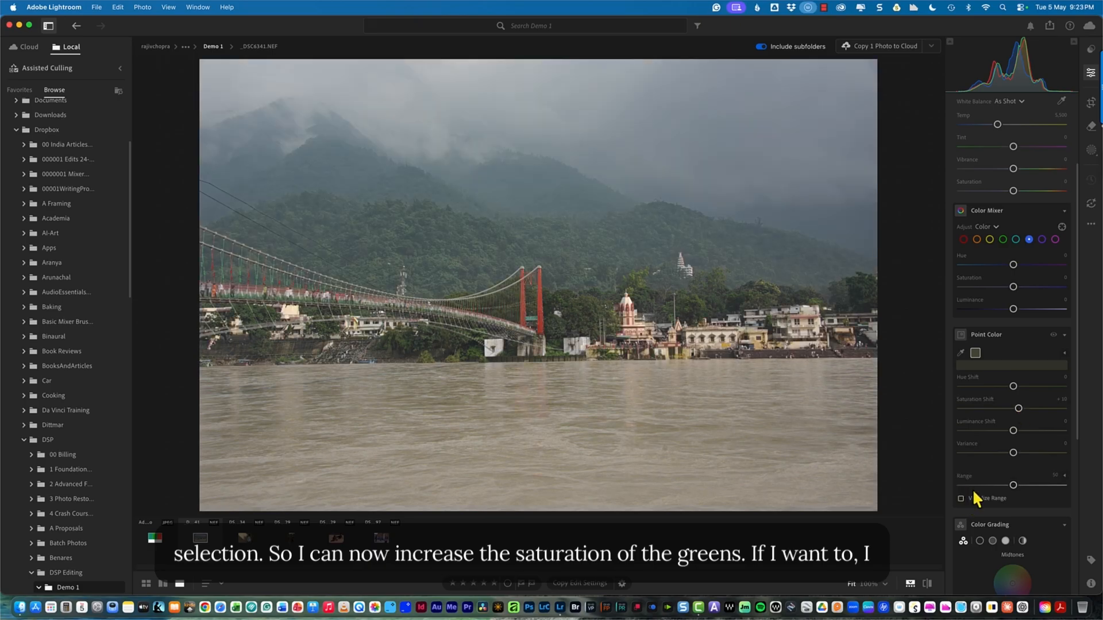
left_click_drag(1017, 407, 1024, 408)
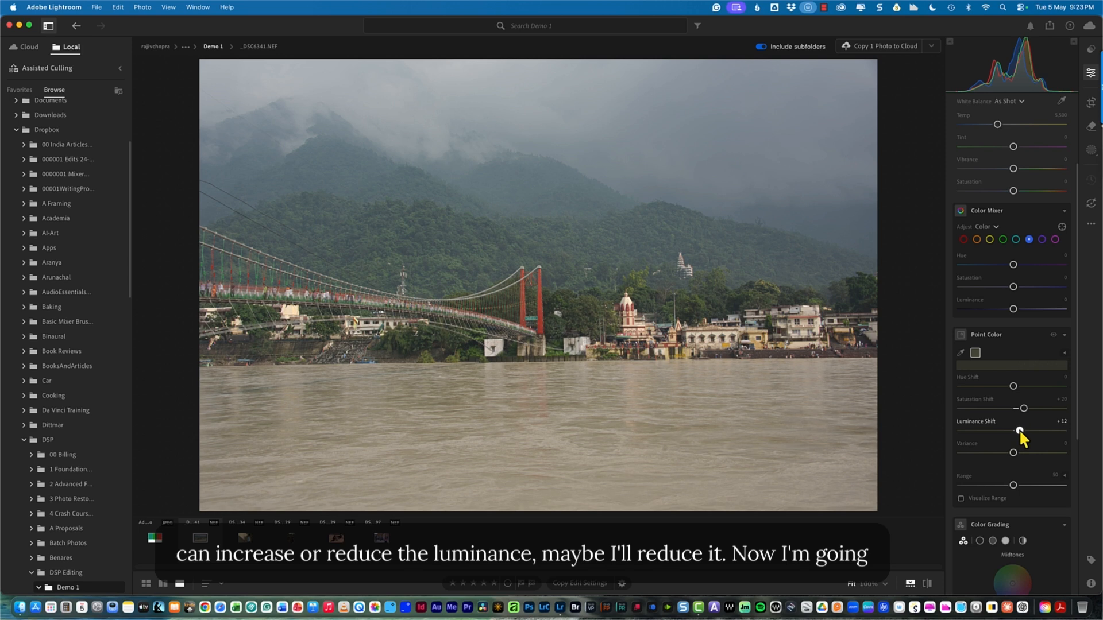
left_click_drag(1014, 431, 1008, 430)
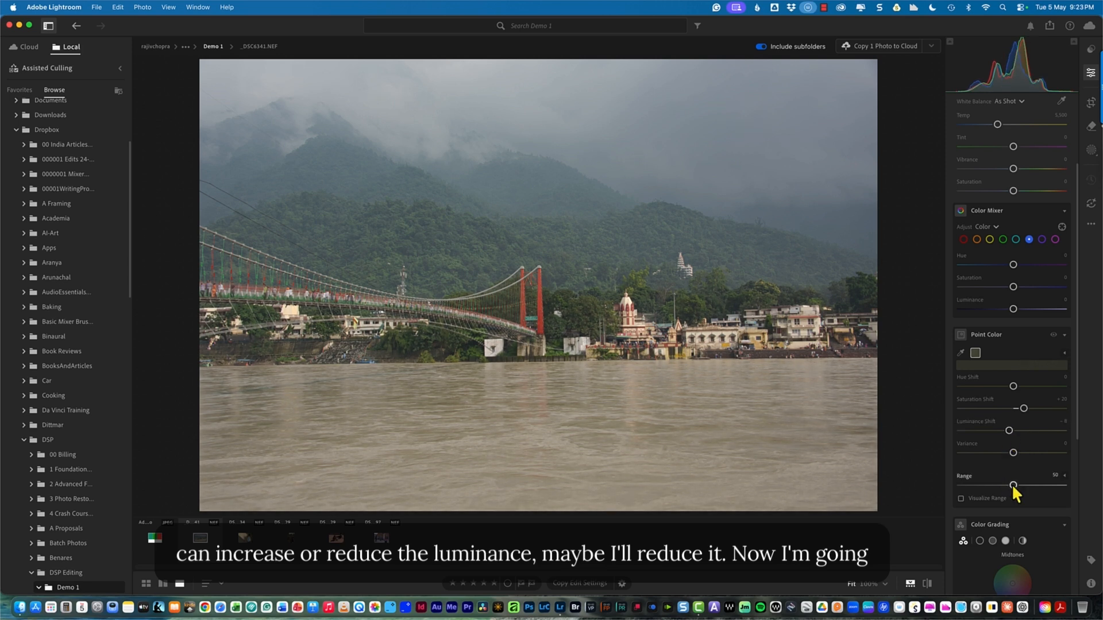
Sample the river water as a second Point Color swatch and preview its affected range
left_click(961, 351)
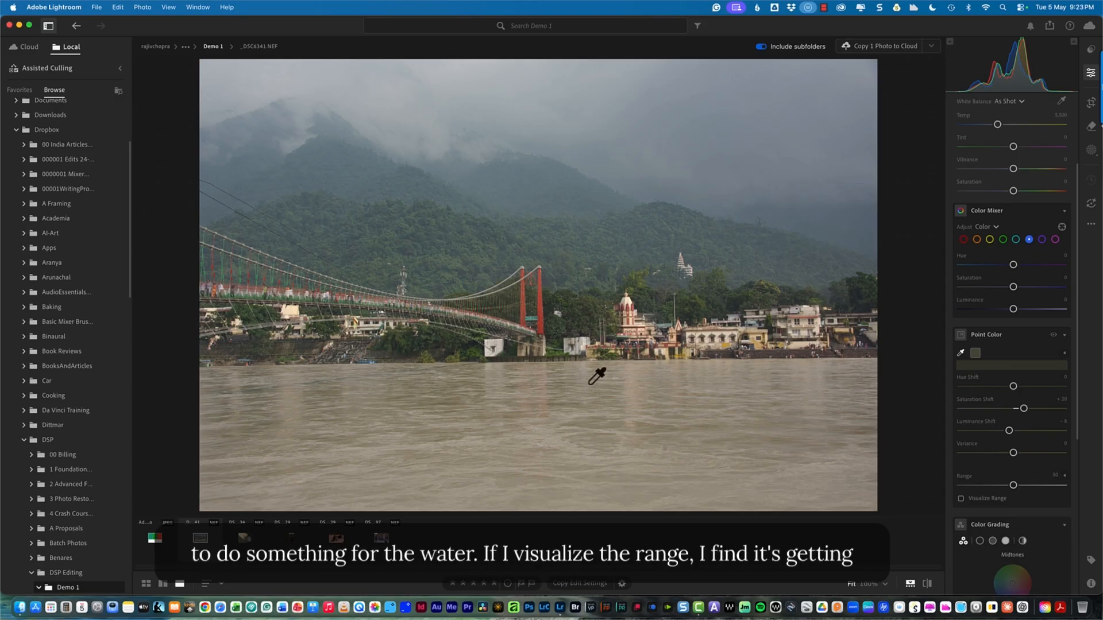
left_click(601, 403)
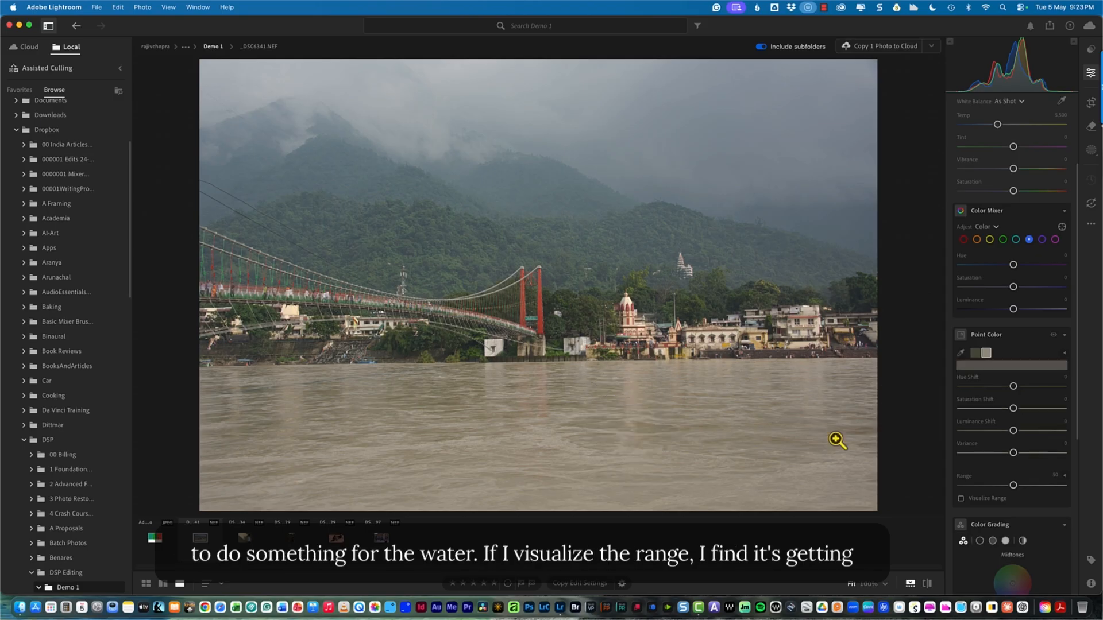
left_click(961, 498)
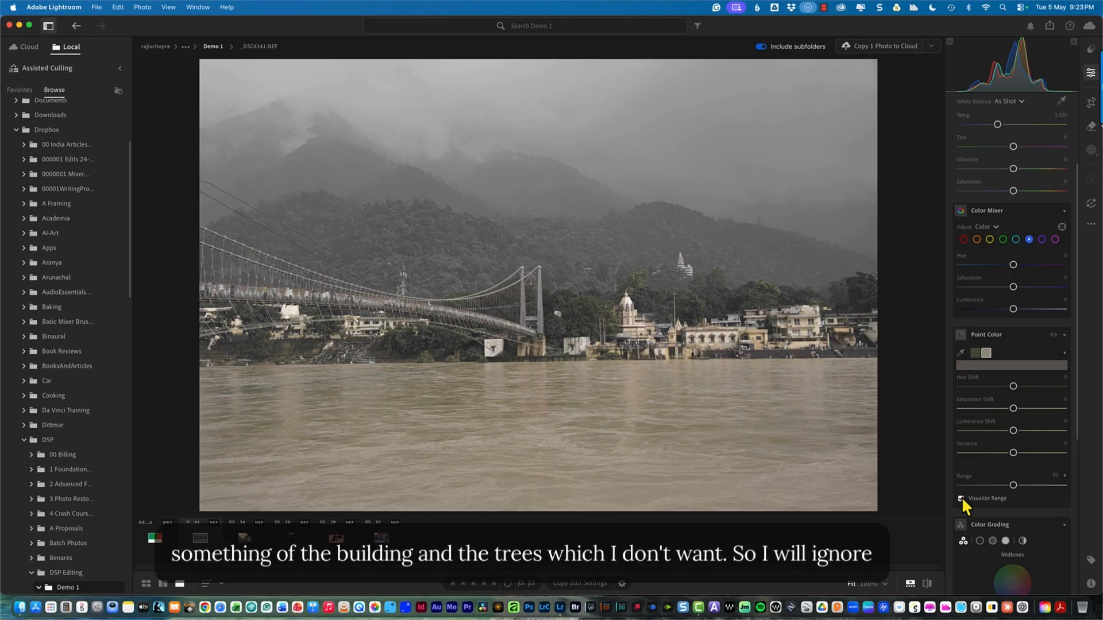
left_click(961, 498)
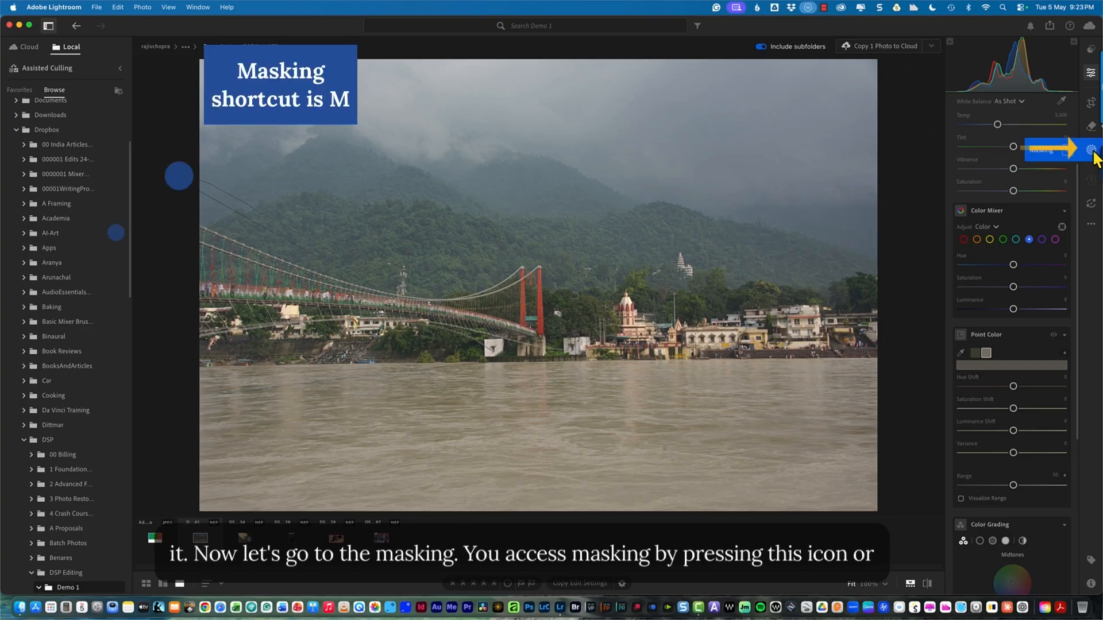
Open masking and try to create a Landscape mask for the photo
key("m")
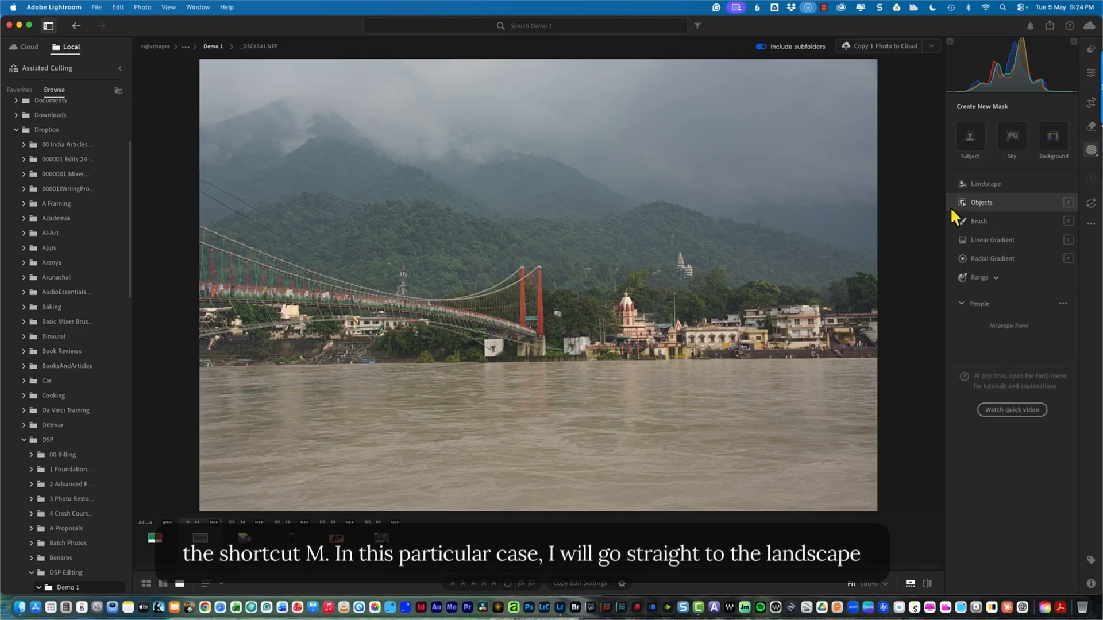
left_click(986, 187)
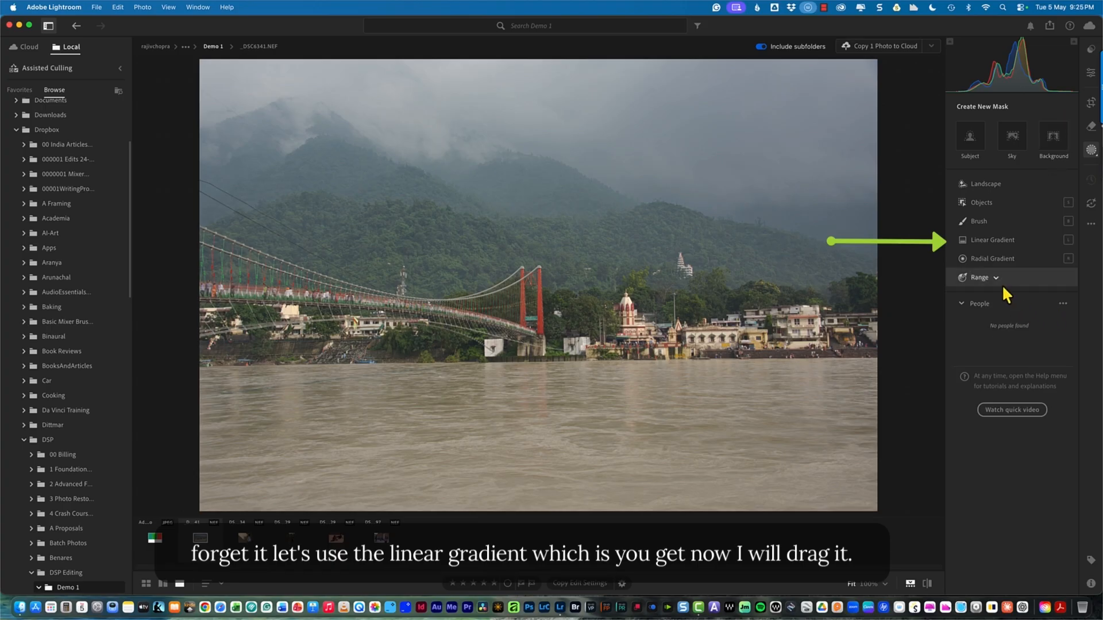
Create a Linear Gradient mask rising from the photo's lower edge to the far riverbank, nudging it down to cover the river
left_click(992, 241)
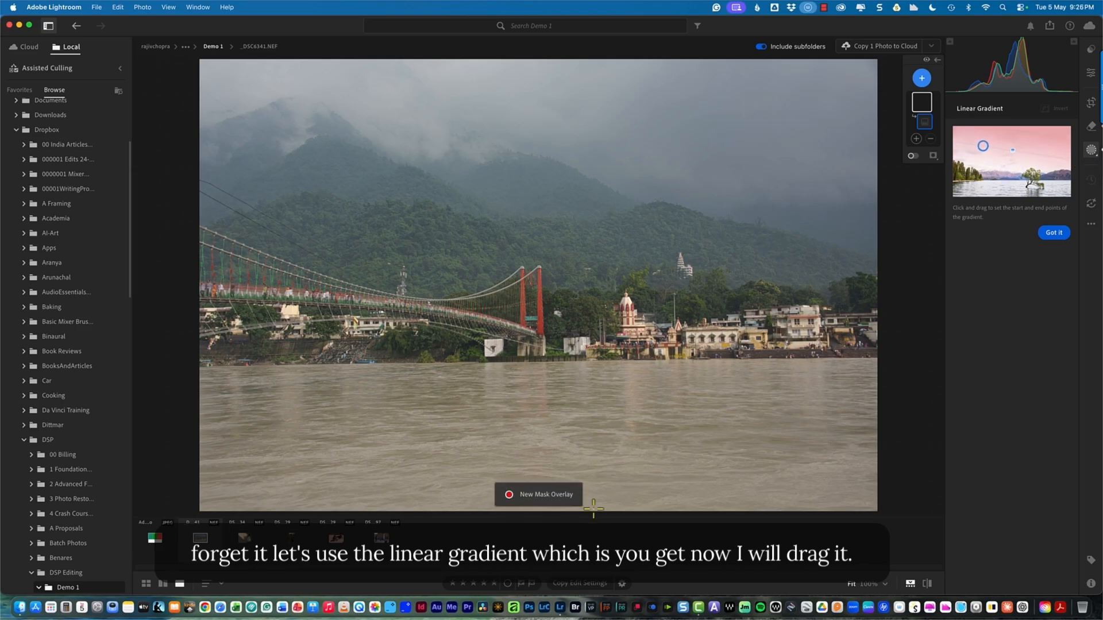
left_click_drag(498, 514, 501, 329)
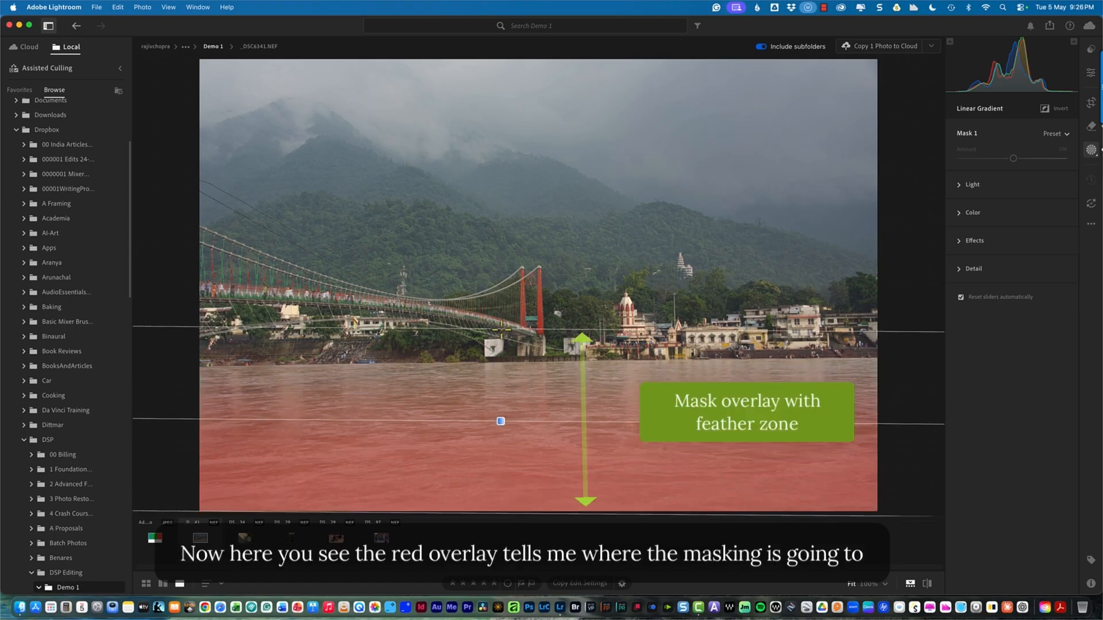
left_click_drag(501, 328, 499, 325)
left_click_drag(500, 424, 502, 426)
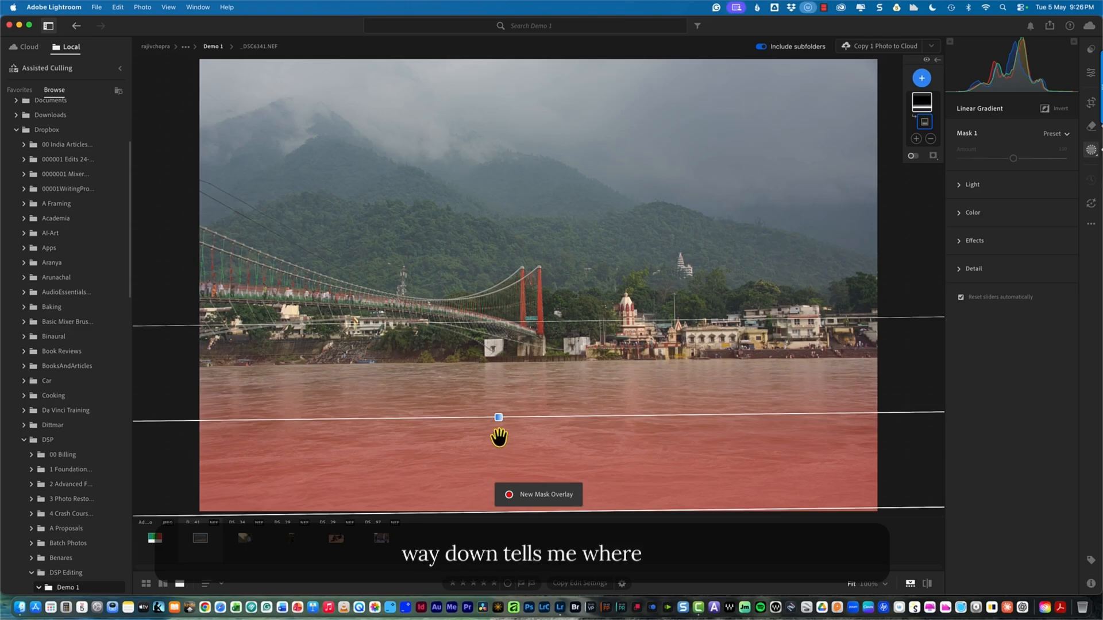
left_click_drag(499, 430, 499, 447)
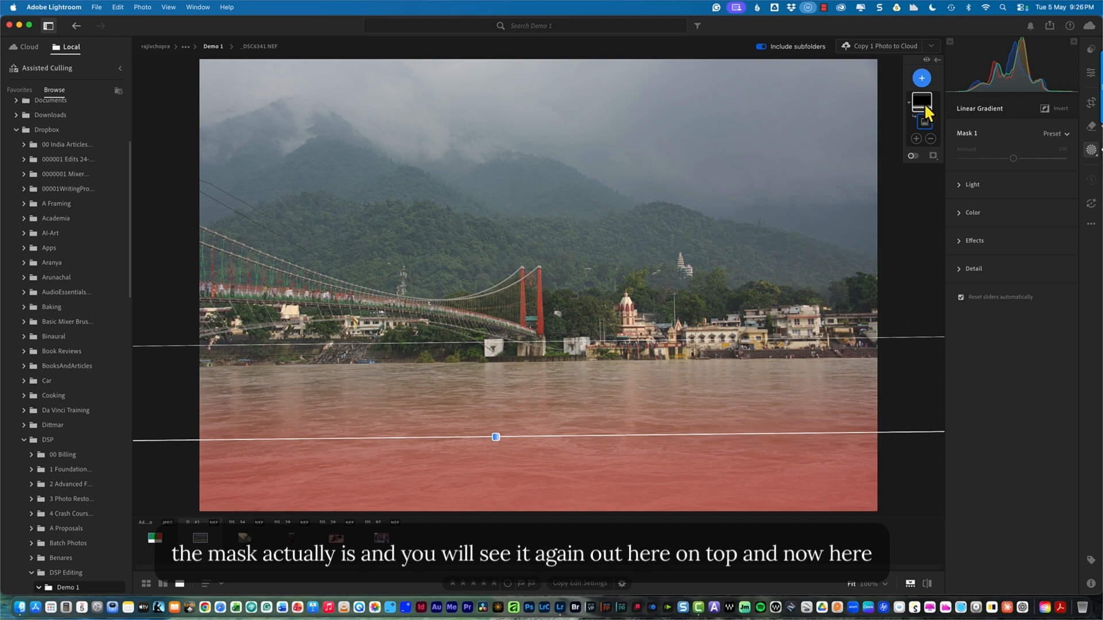
Reduce the river mask's exposure slightly and raise its contrast to about +19
left_click(960, 184)
left_click_drag(1012, 215, 1023, 237)
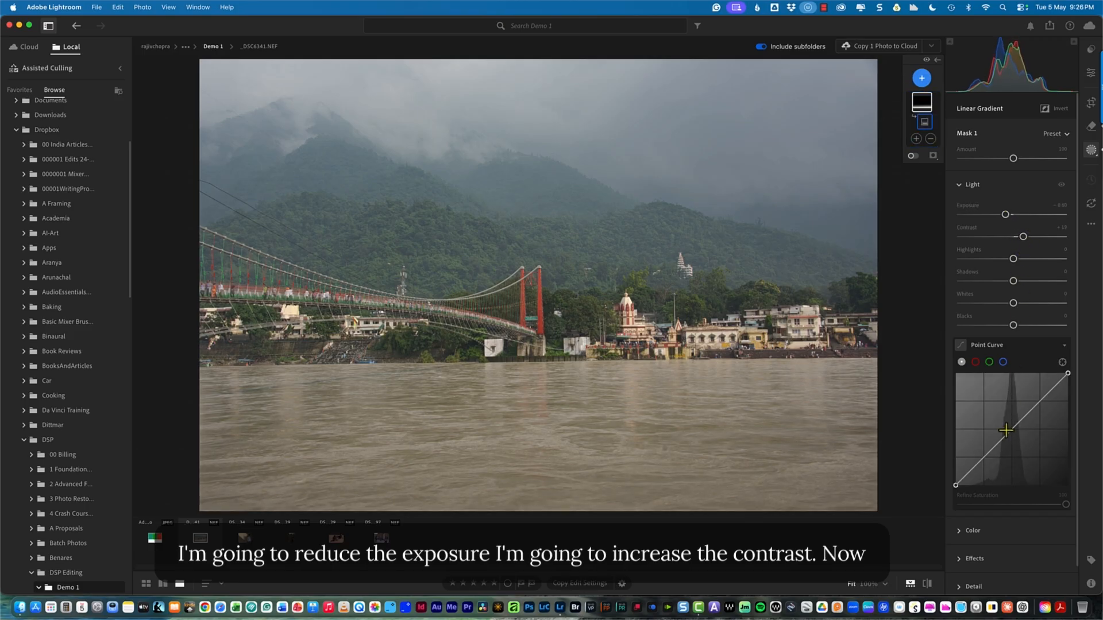
Sample the river water with the mask's Point Color and set saturation shift to about +18, luminance shift to about +21 and variance to +5
left_click(966, 531)
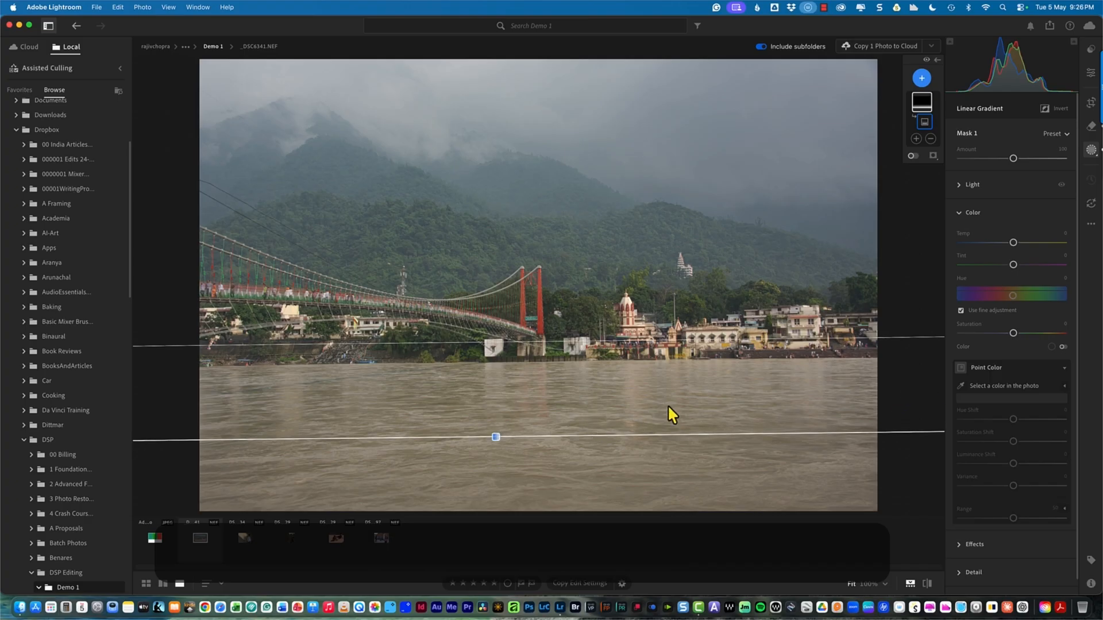
left_click(960, 386)
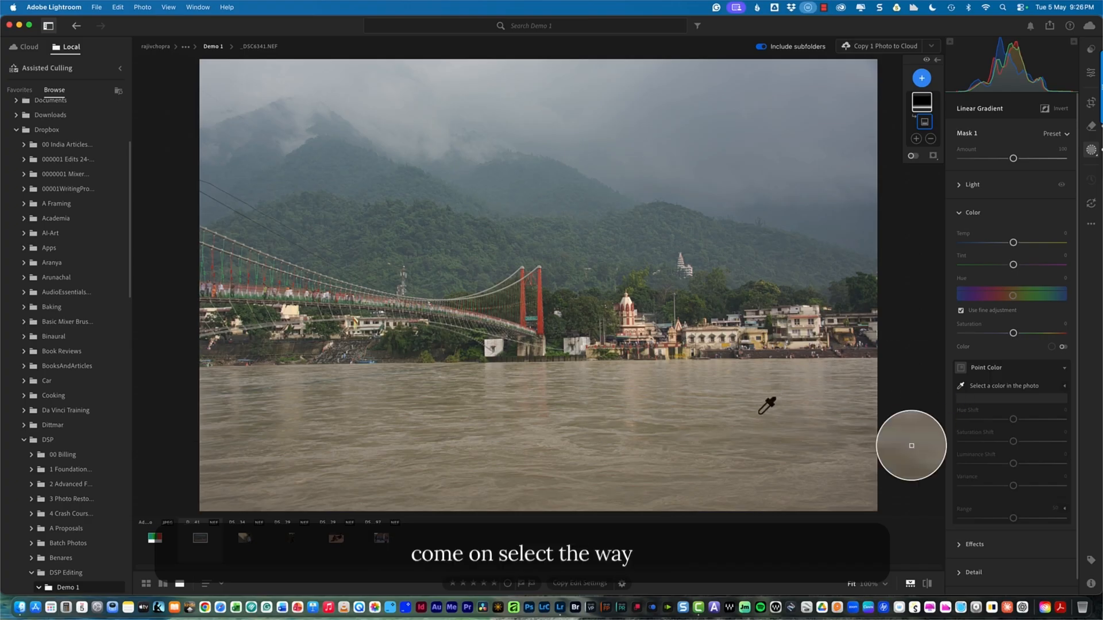
left_click(733, 425)
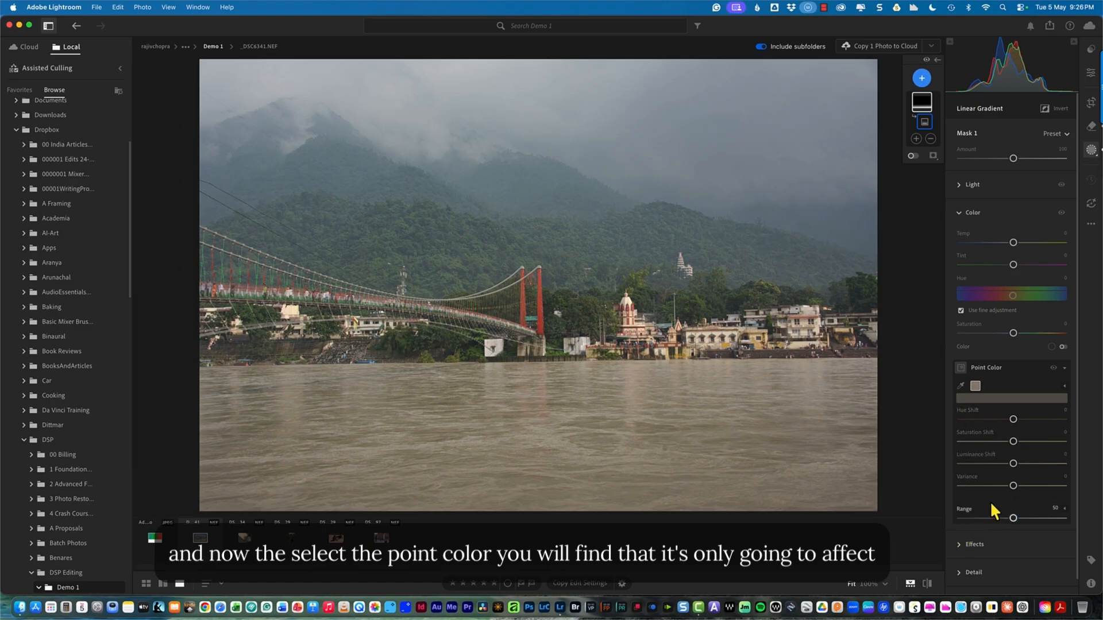
scroll(984, 517, "down", 1)
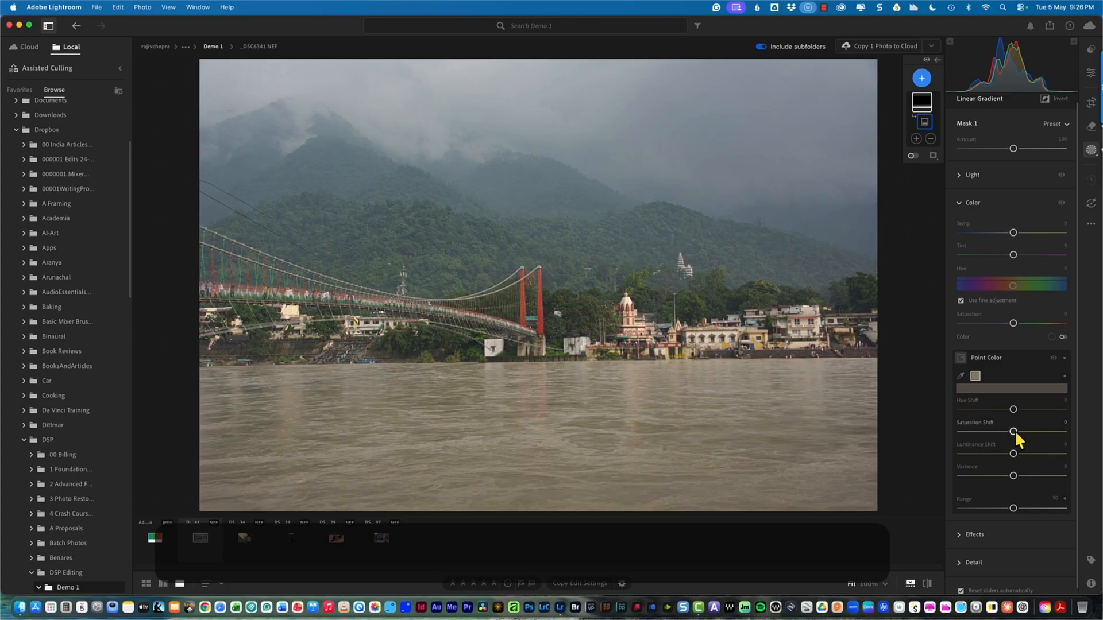
left_click_drag(1015, 429, 1018, 475)
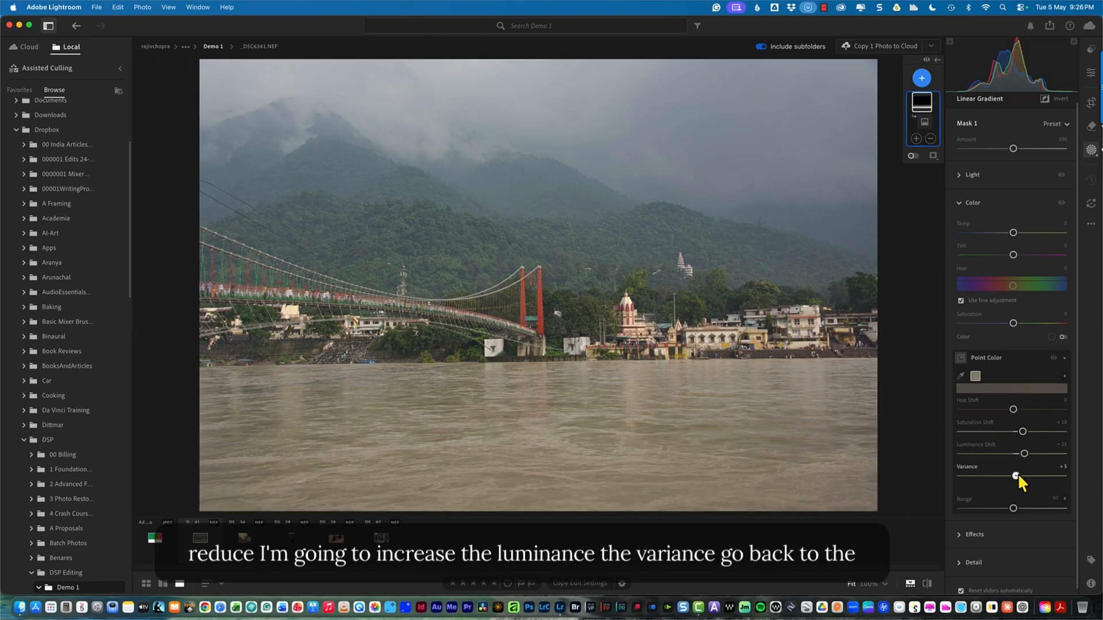
Set the river mask's contrast to +37 and its texture to +33
left_click(960, 174)
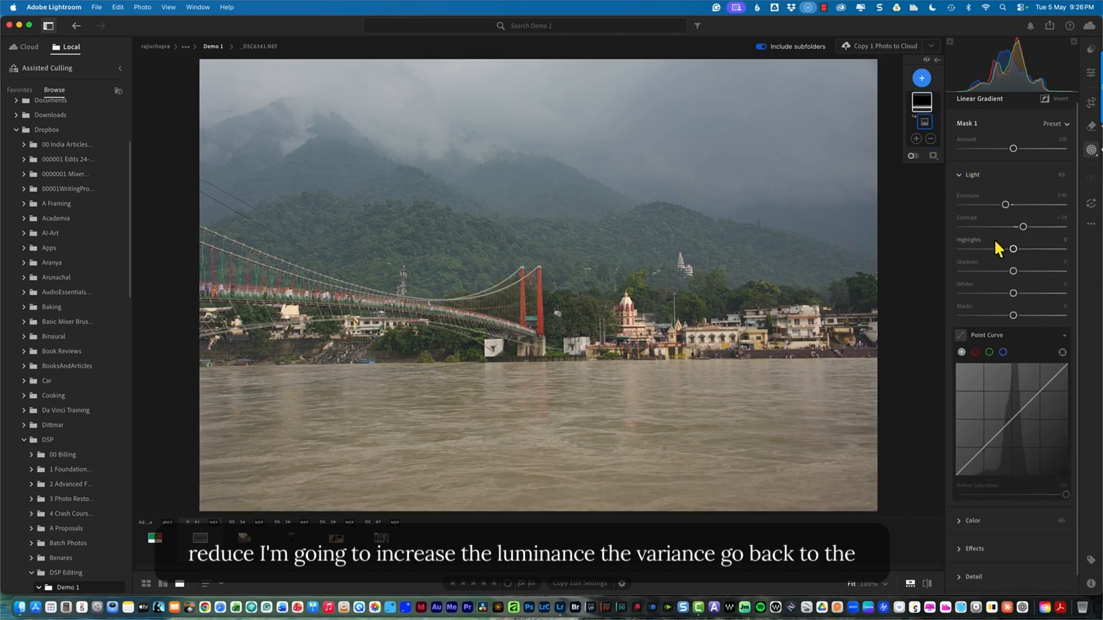
left_click_drag(1013, 226, 1032, 226)
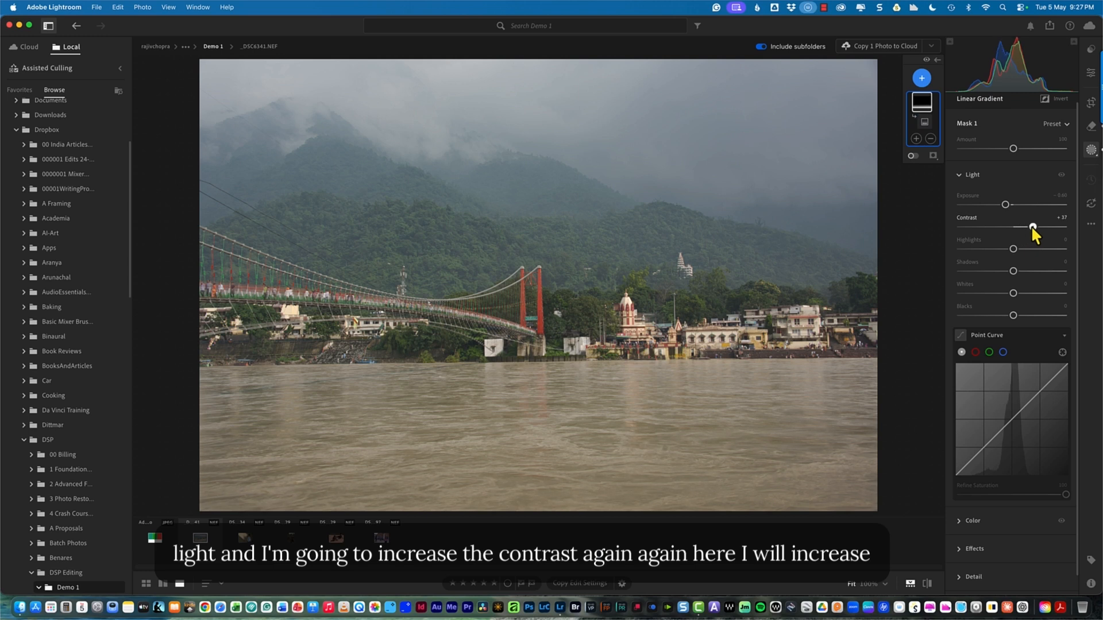
left_click(924, 121)
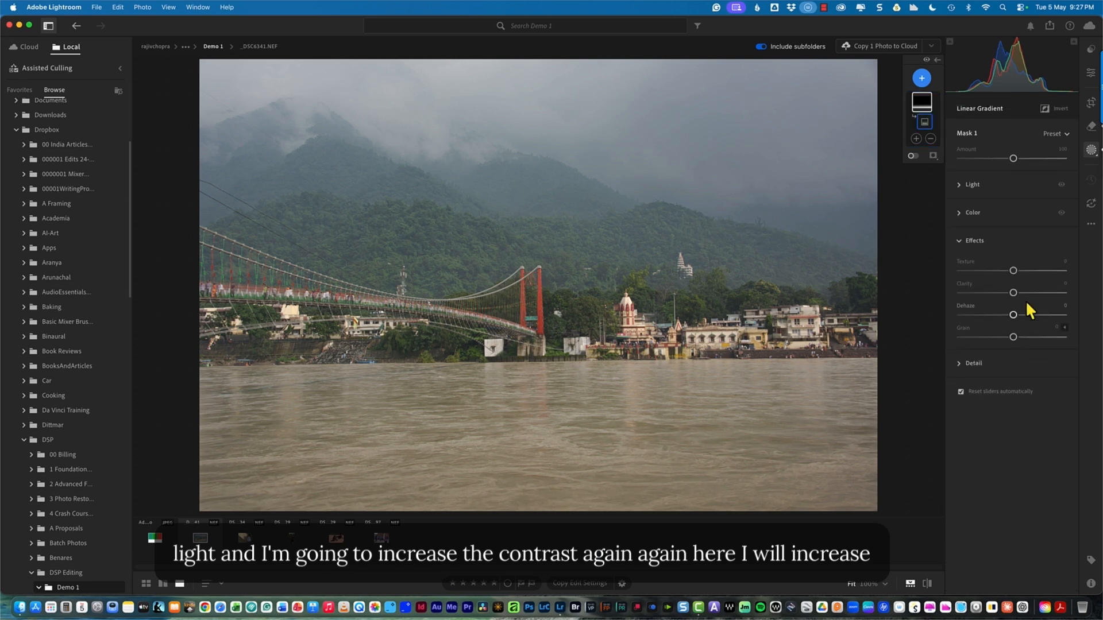
left_click_drag(1014, 270, 1031, 270)
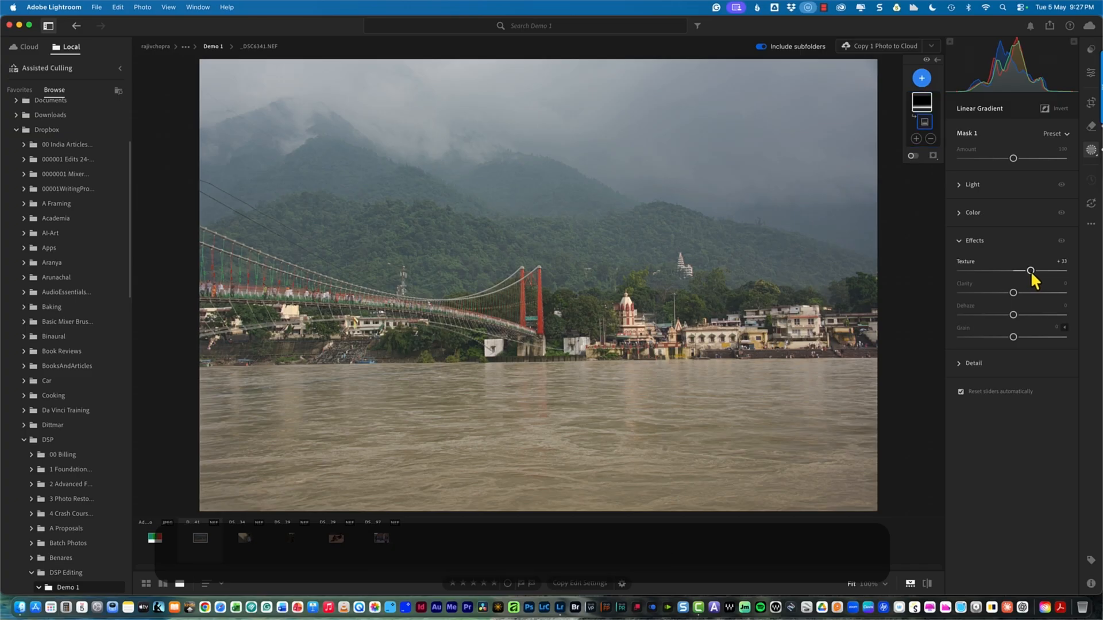
Try to add a second mask using Landscape detection
left_click(924, 79)
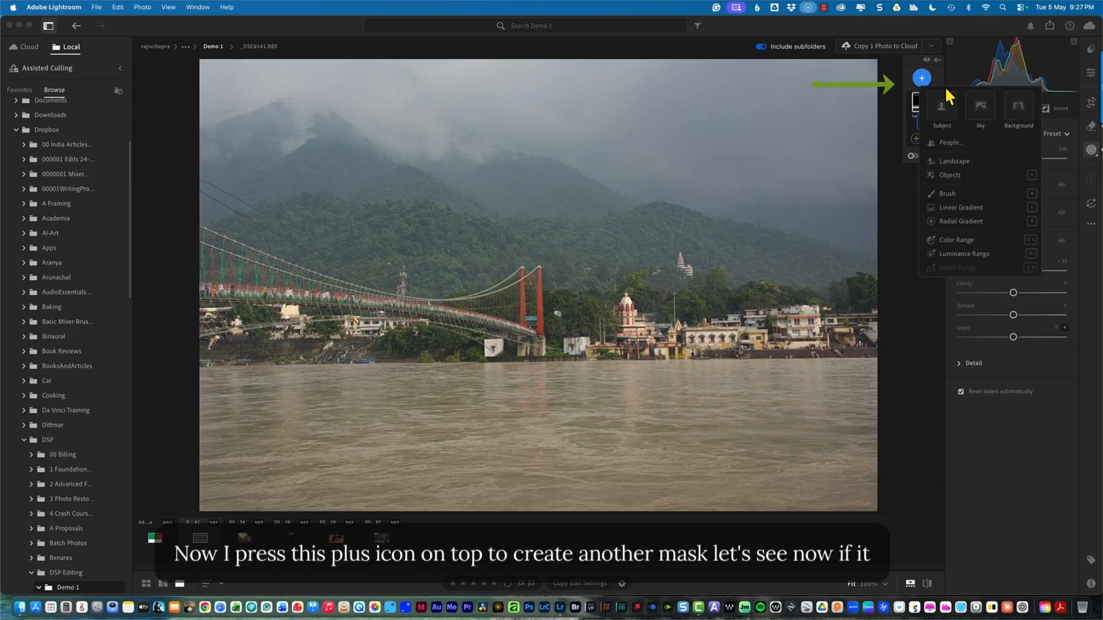
left_click(970, 160)
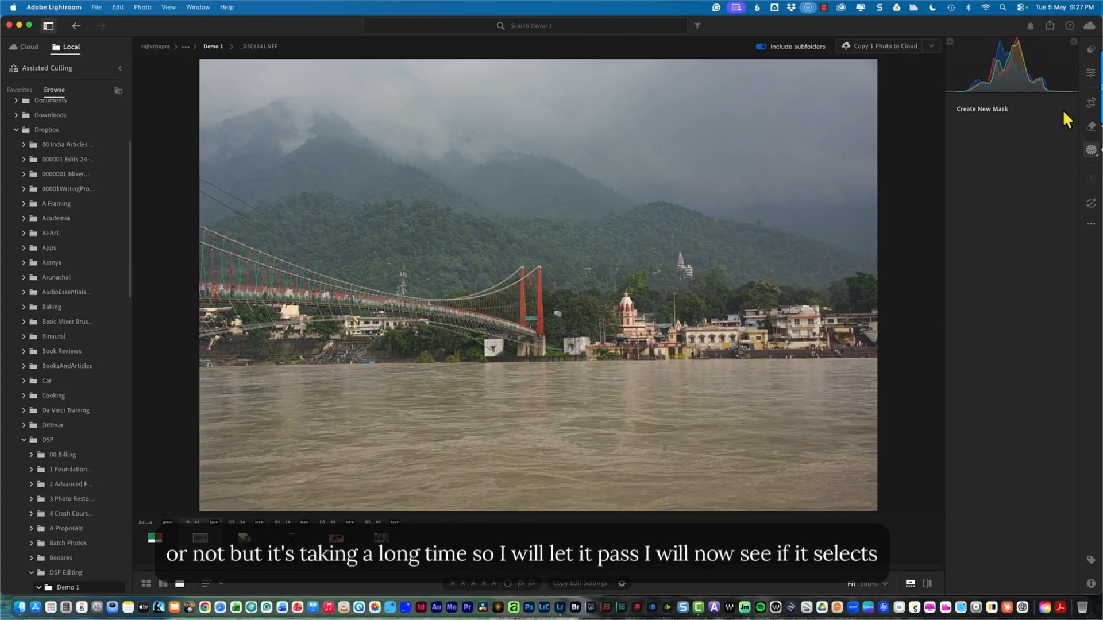
Add a Sky mask and set its dehaze to +10
left_click(923, 79)
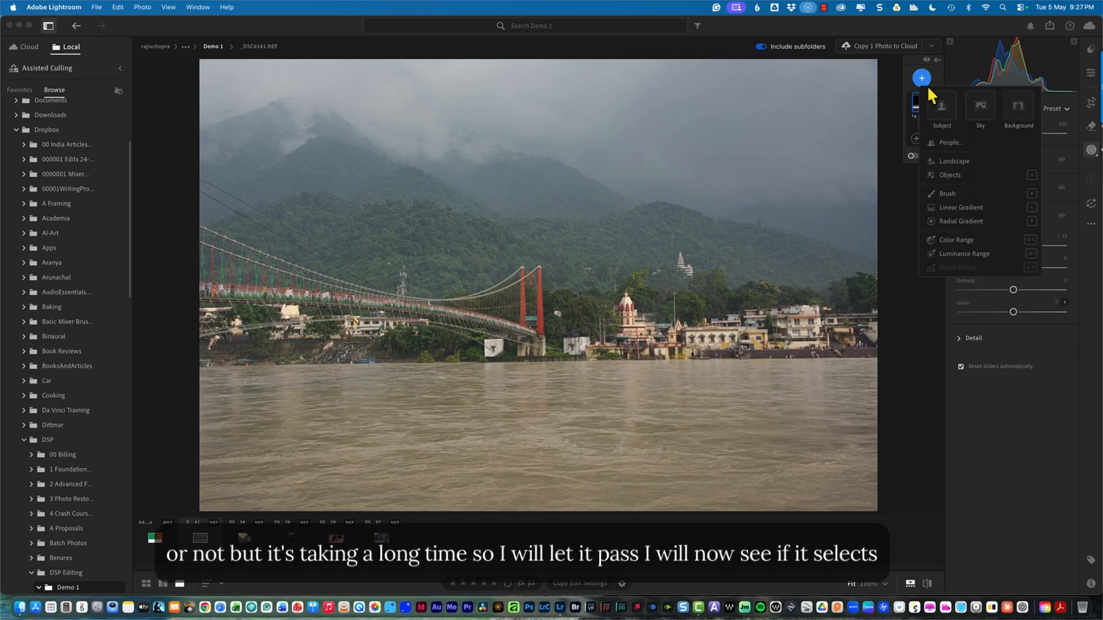
left_click(981, 109)
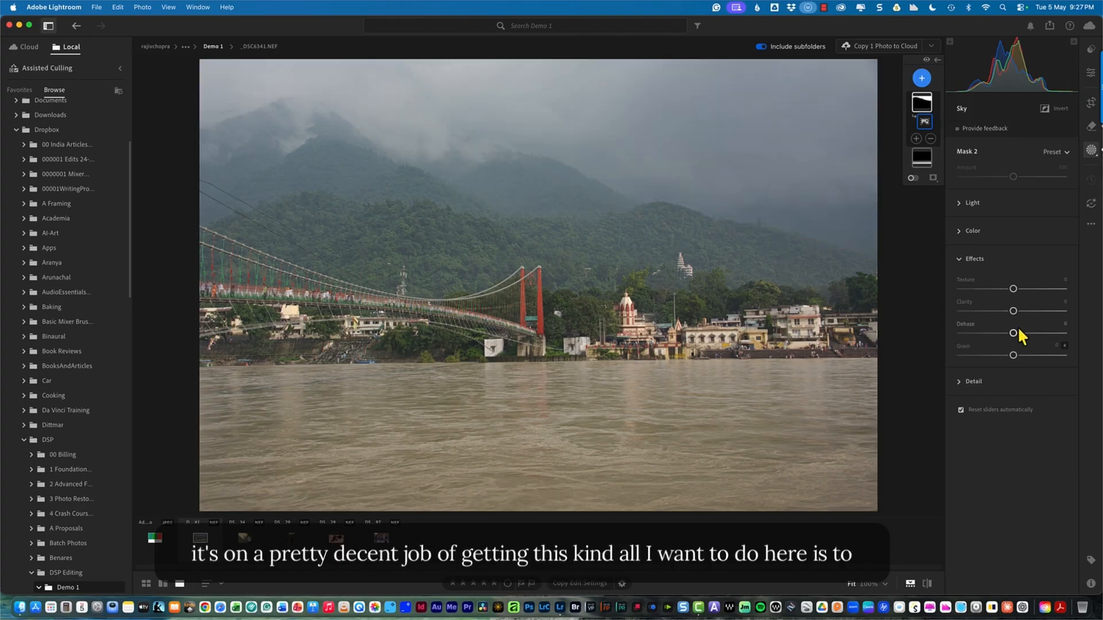
left_click_drag(1015, 339, 1021, 337)
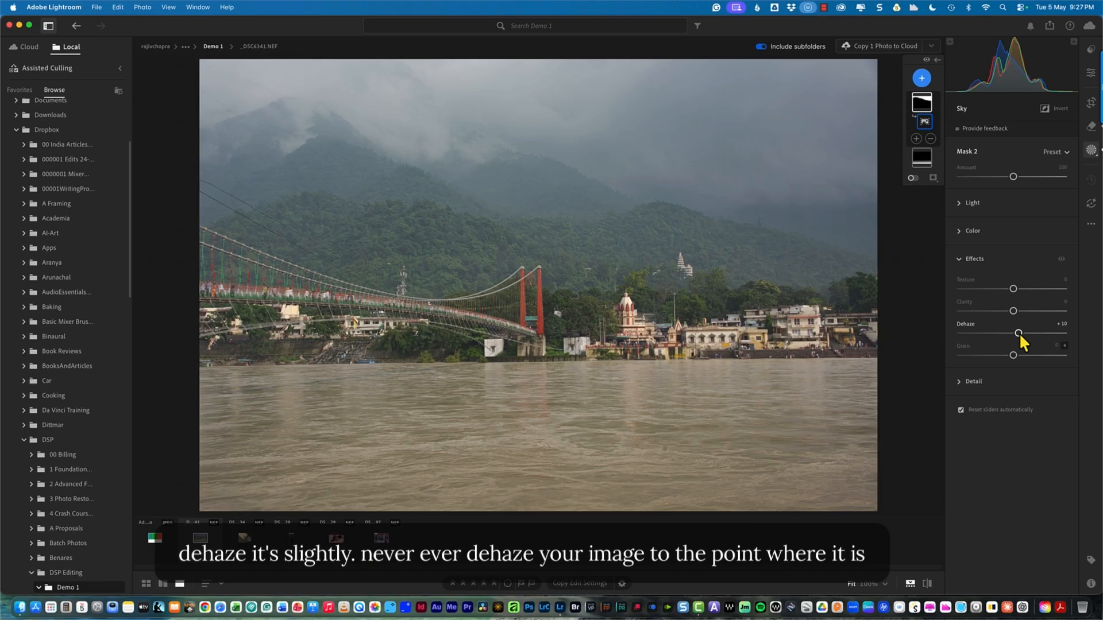
Add a Color Range mask by sampling an area of the dark green trees beside the bridge towers
left_click(922, 79)
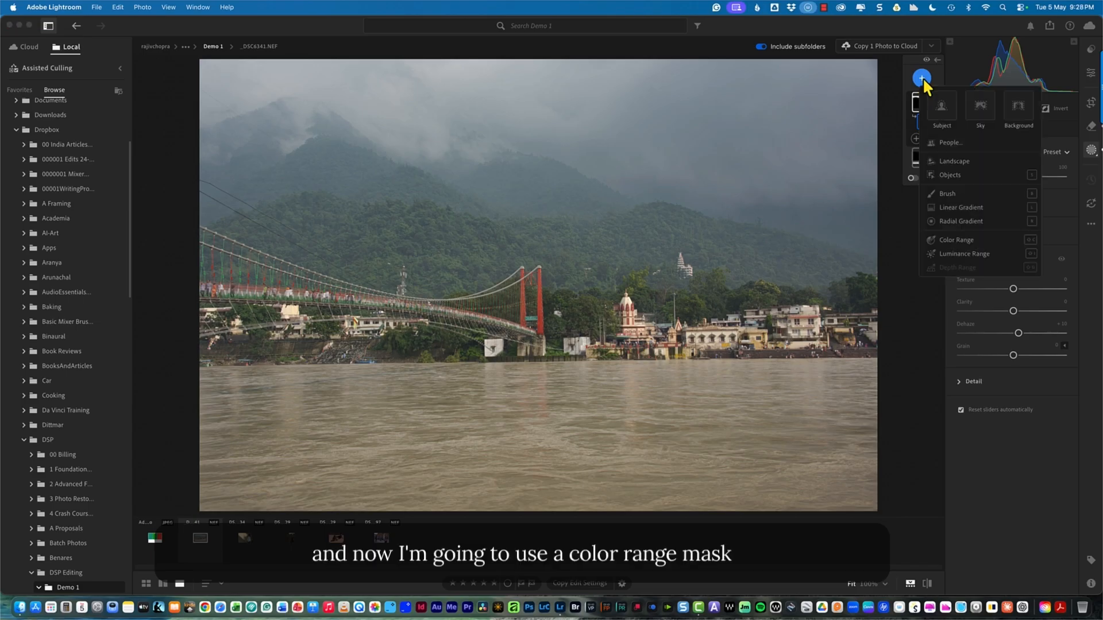
left_click(977, 238)
left_click_drag(561, 273, 589, 314)
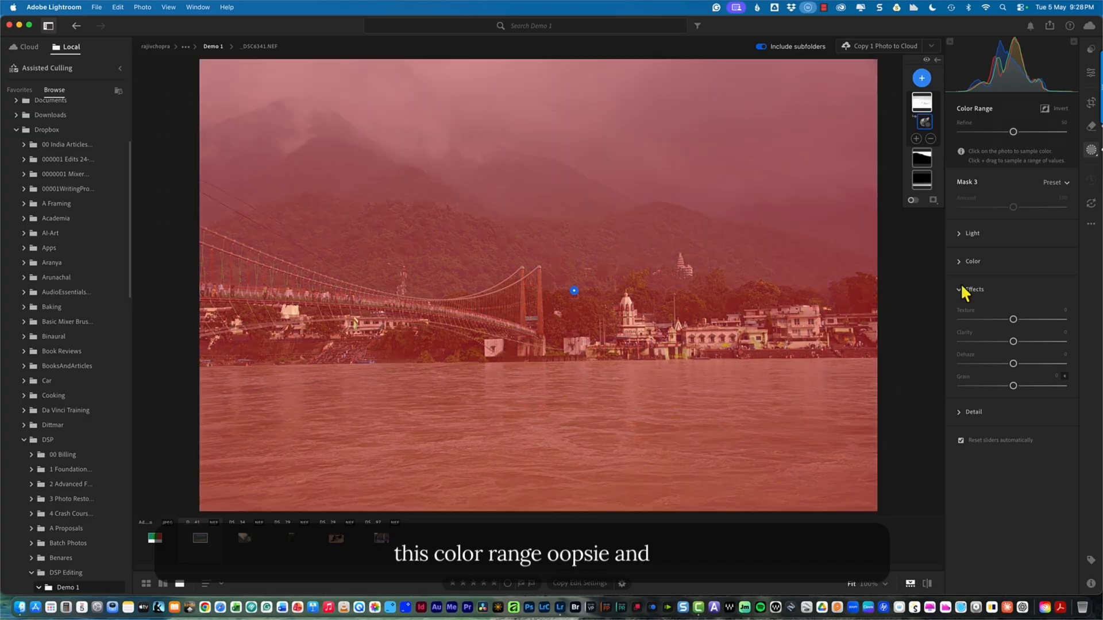
Subtract the sky and a linear gradient over the river from the Color Range mask to isolate the hills
left_click(930, 139)
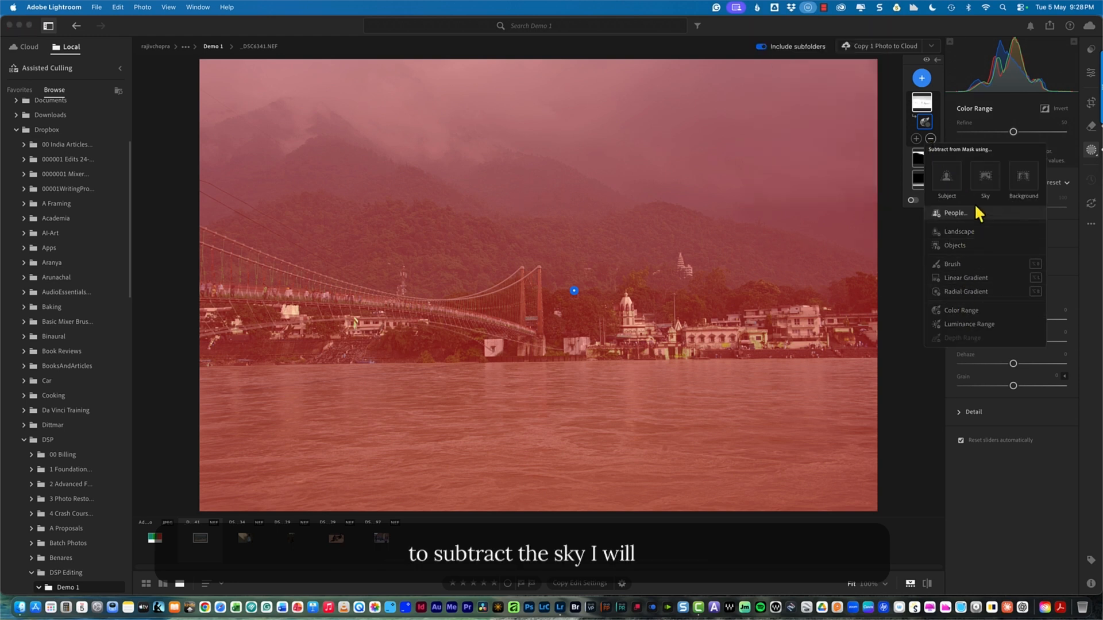
left_click(986, 185)
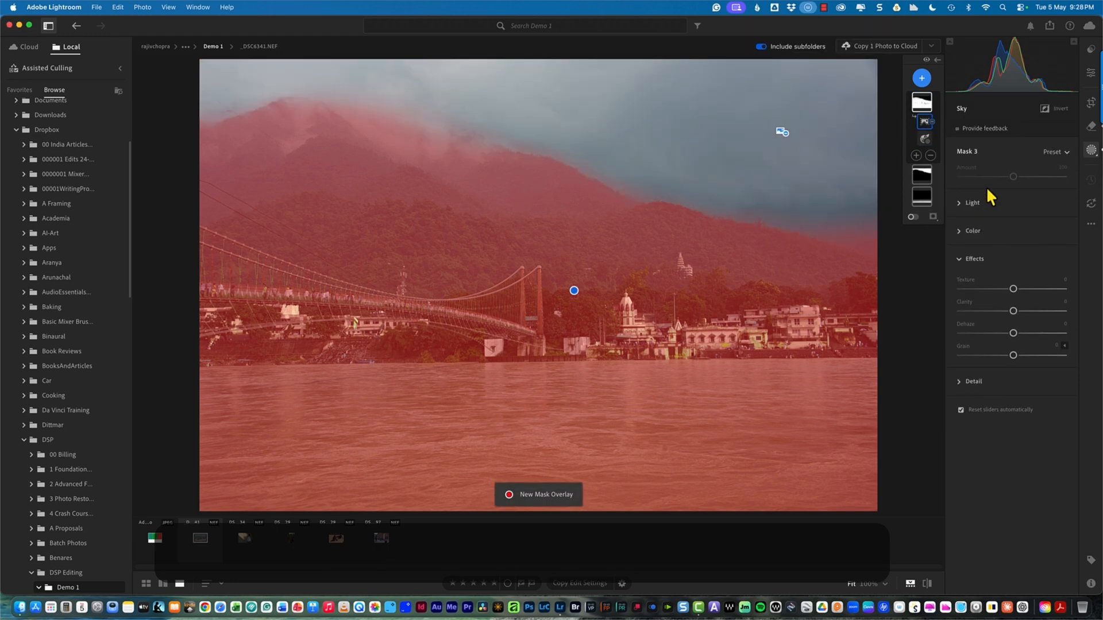
left_click(930, 155)
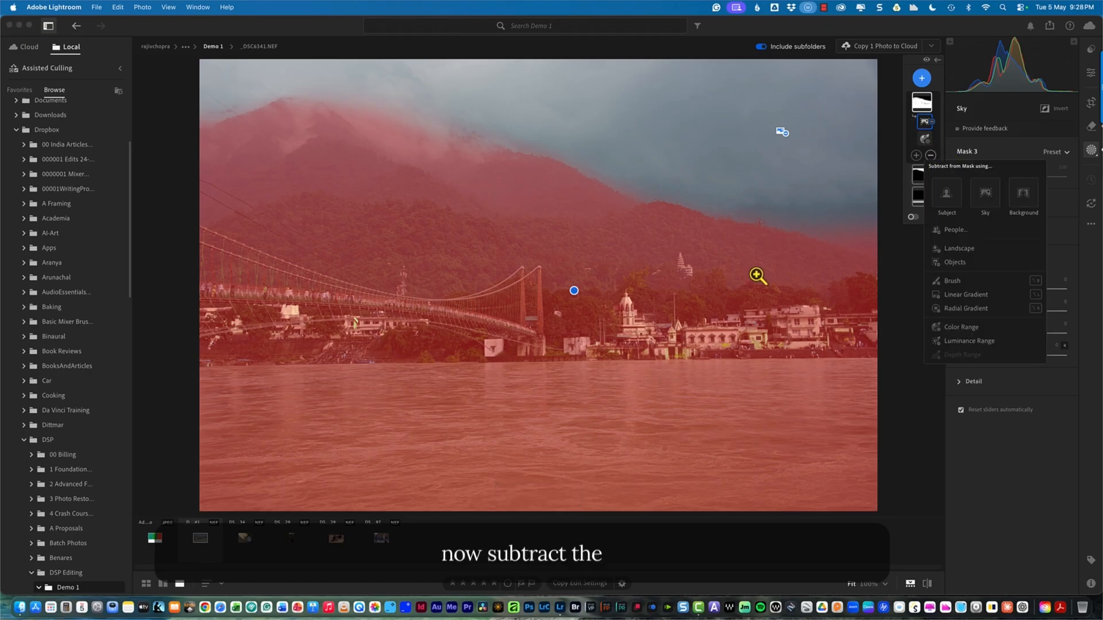
left_click(652, 404)
left_click(930, 155)
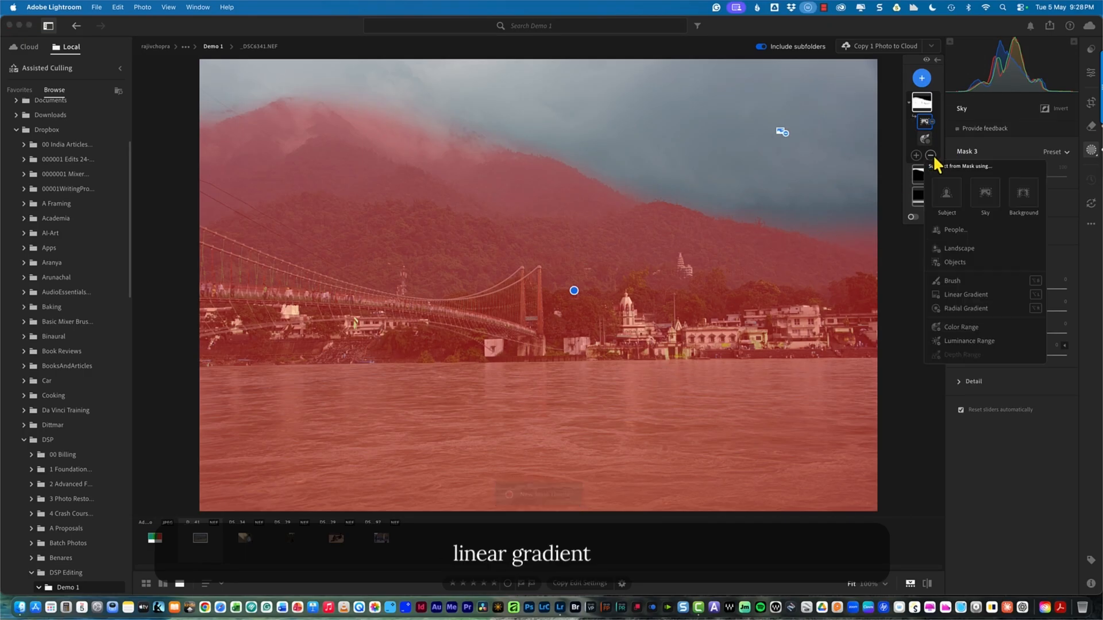
left_click(949, 295)
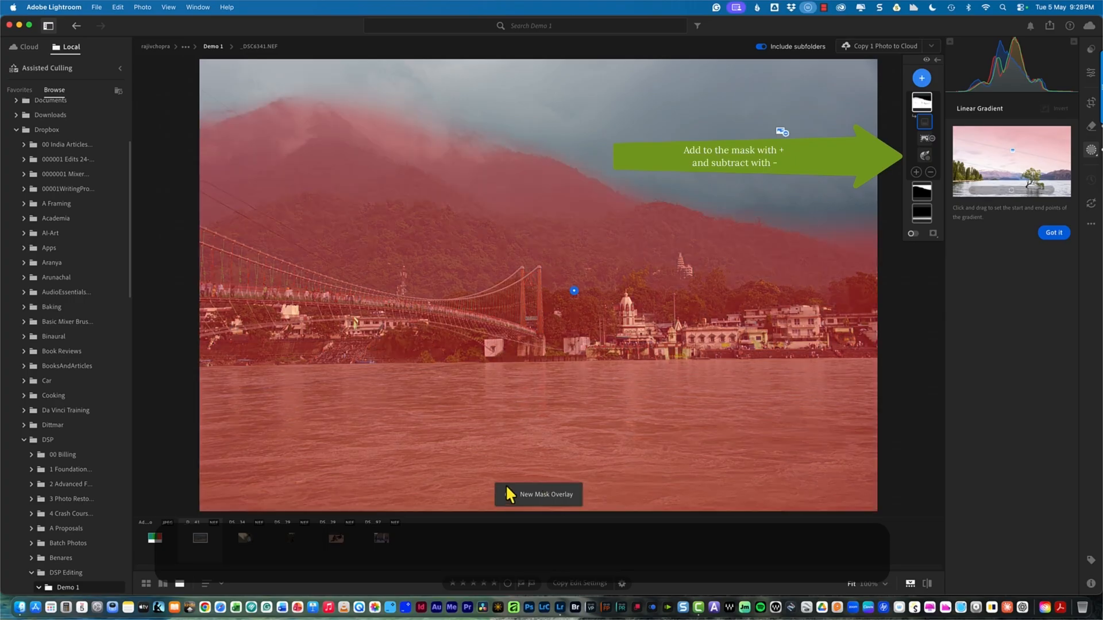
left_click_drag(471, 512, 475, 211)
left_click_drag(473, 360, 475, 316)
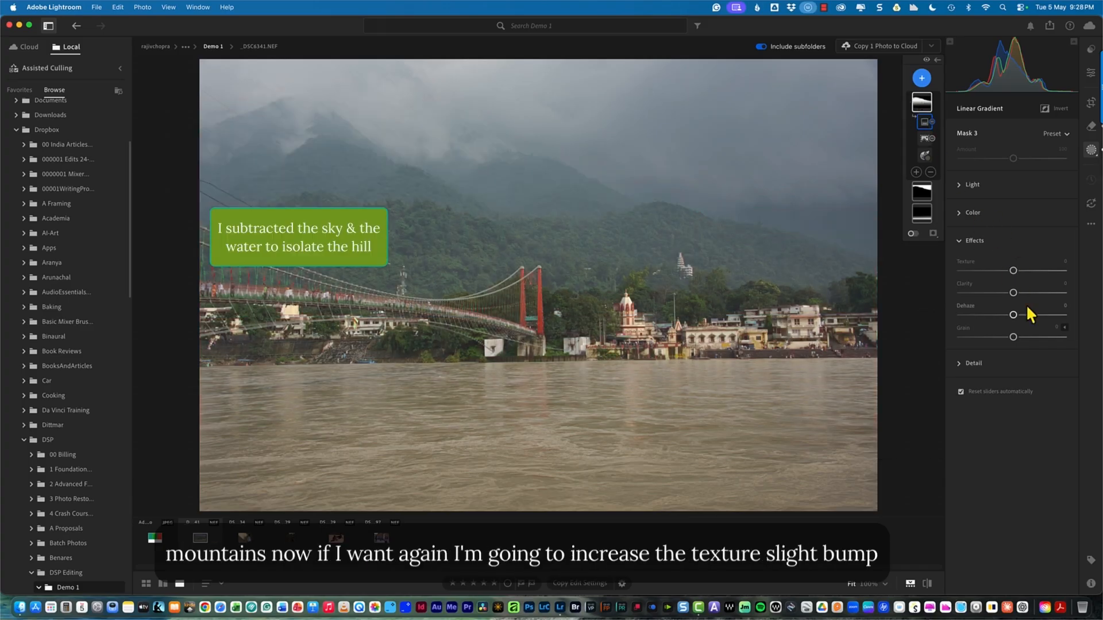
Set the hill mask's texture to +14 and clarity to about +8, with temperature at about +5 and tint at about -7
left_click_drag(1013, 270, 1018, 292)
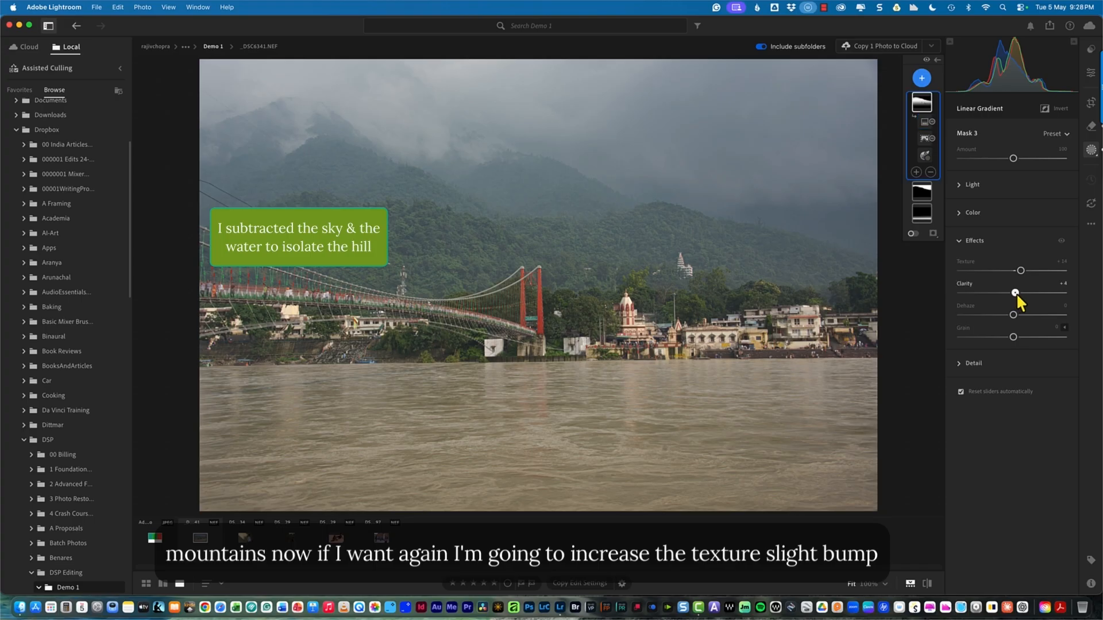
left_click(964, 212)
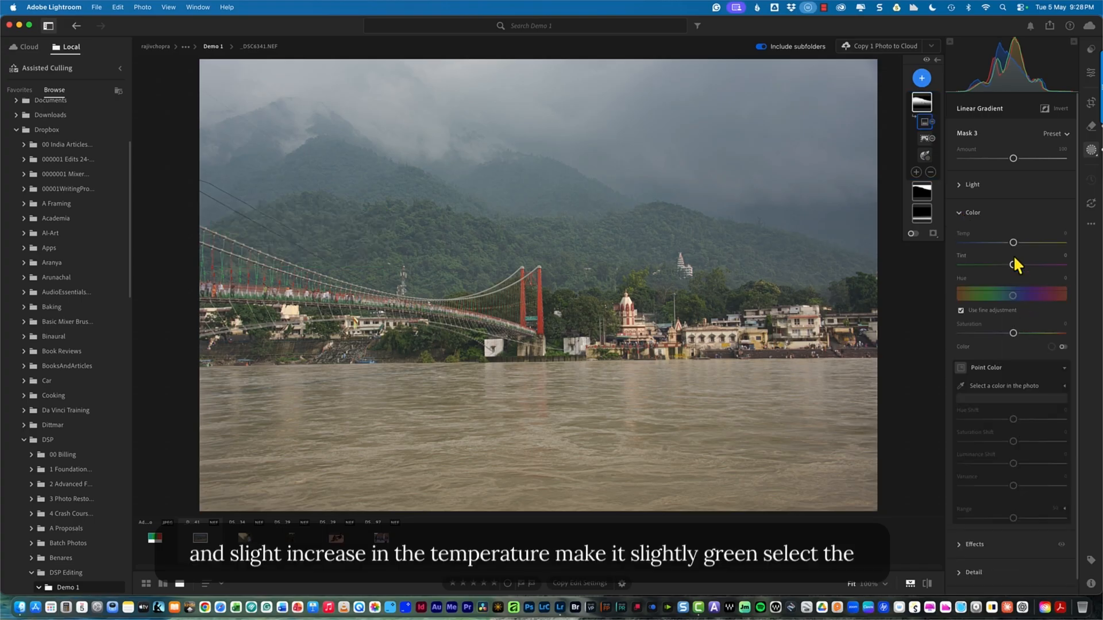
left_click_drag(1013, 243, 1012, 264)
Sample the riverbank greenery with the hill mask's Point Color and set saturation shift to about +9, luminance shift to about +15 and variance to about -8
left_click(960, 386)
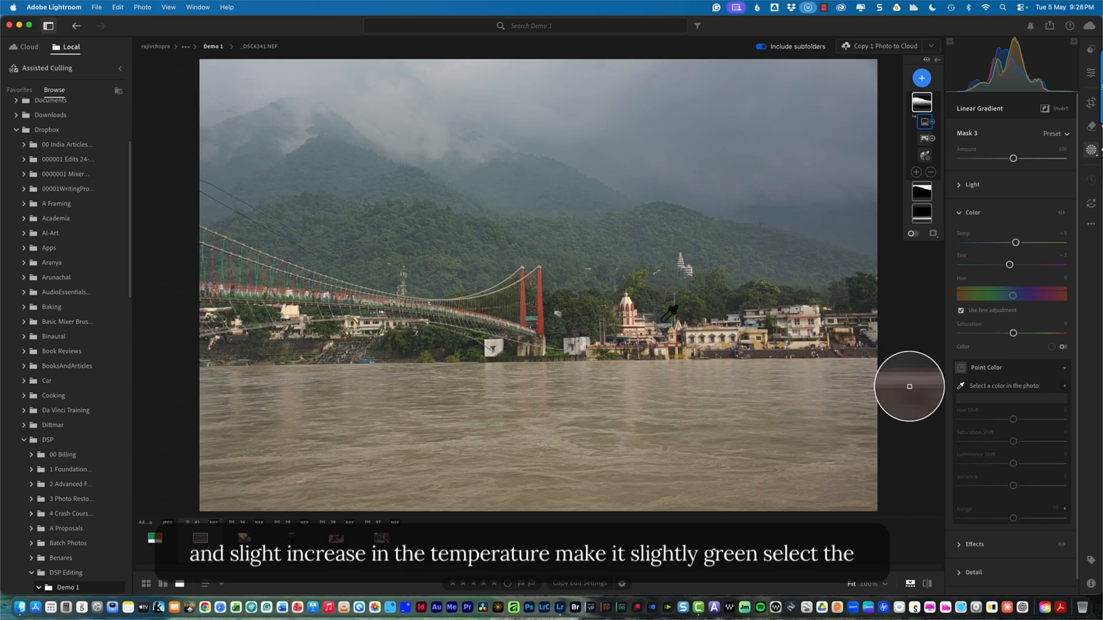
left_click(606, 342)
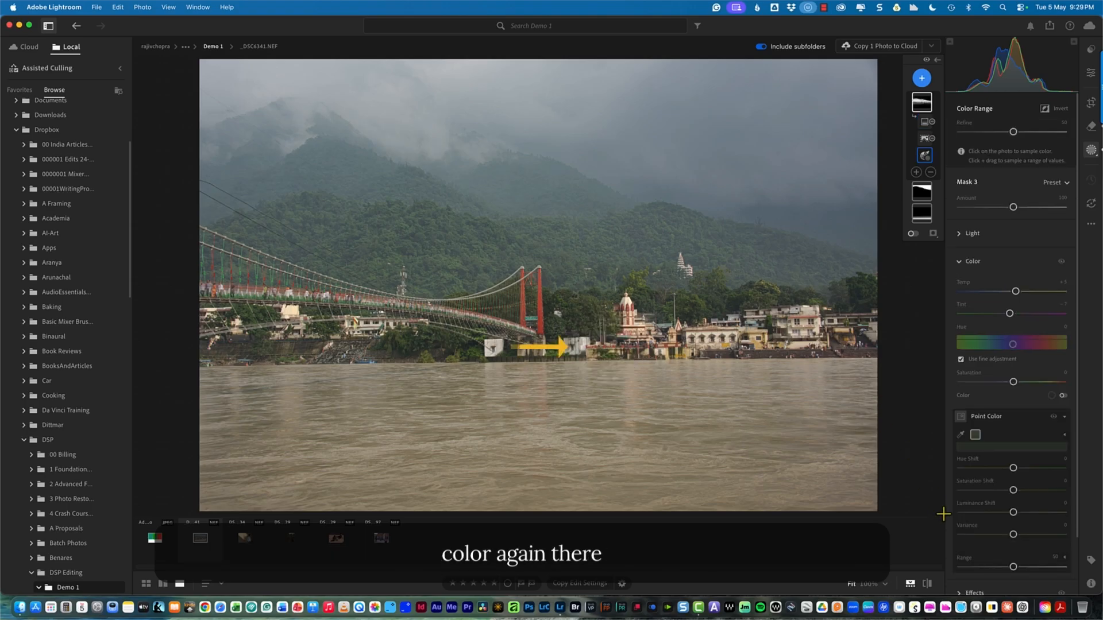
left_click_drag(1012, 492, 1015, 491)
left_click_drag(1013, 535, 1024, 512)
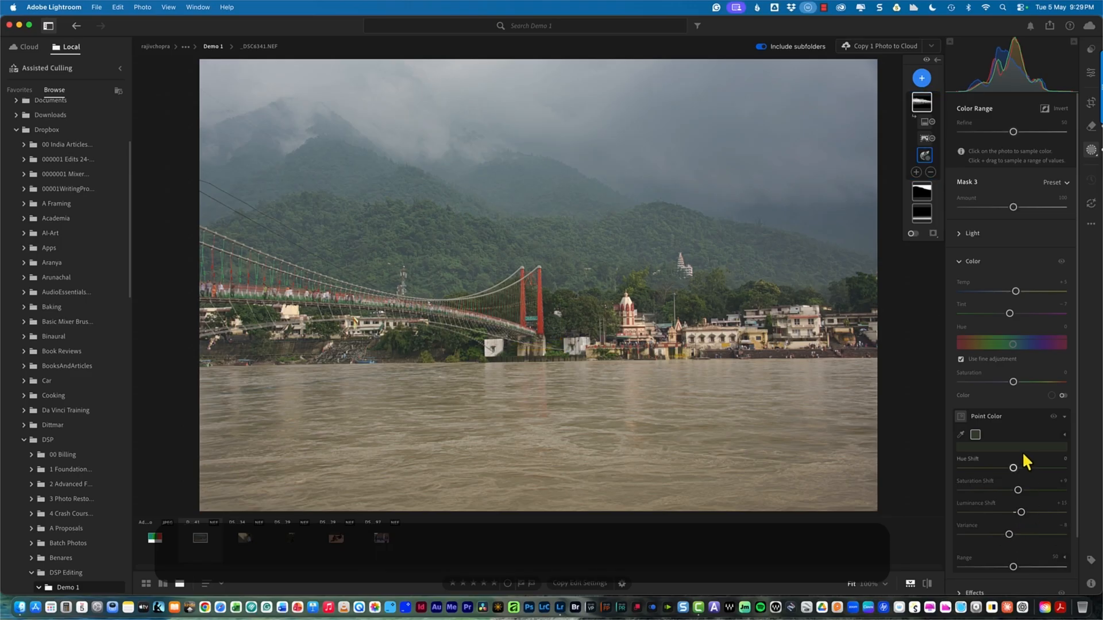
Set the hill mask's dehaze to about +10 and return to the photo's global edit controls
scroll(996, 451, "down", 2)
left_click(997, 525)
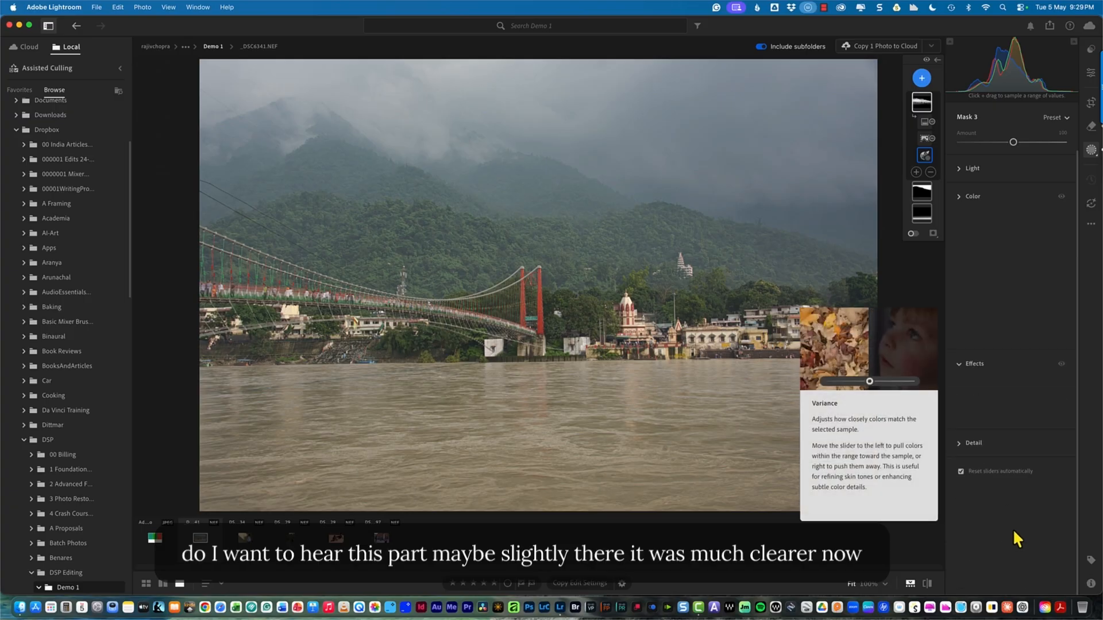
left_click_drag(1014, 361, 1019, 363)
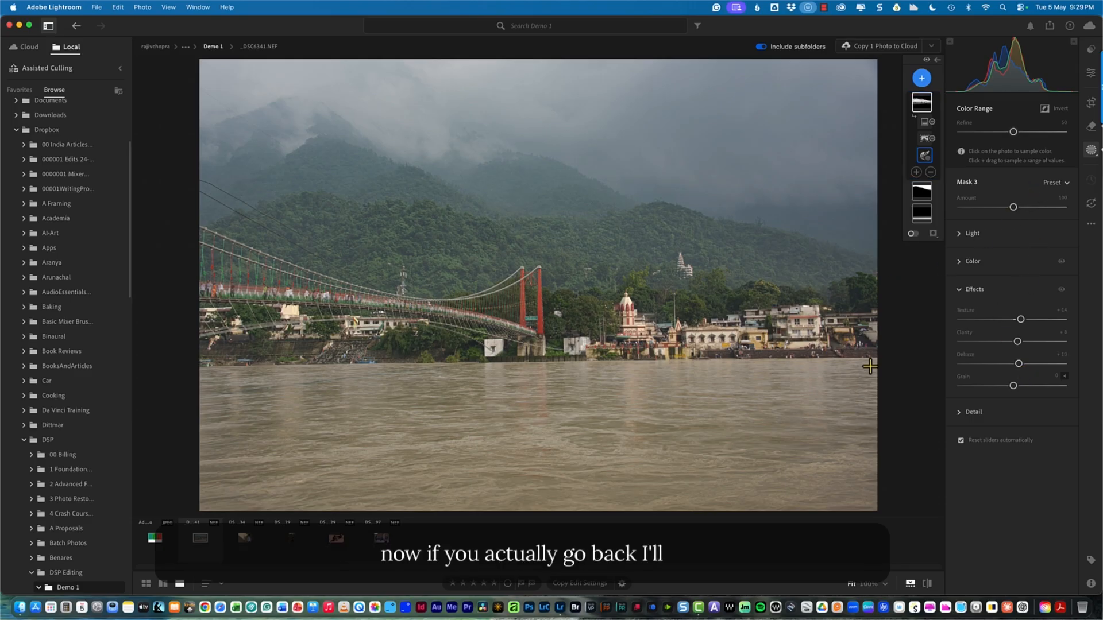
left_click(1091, 74)
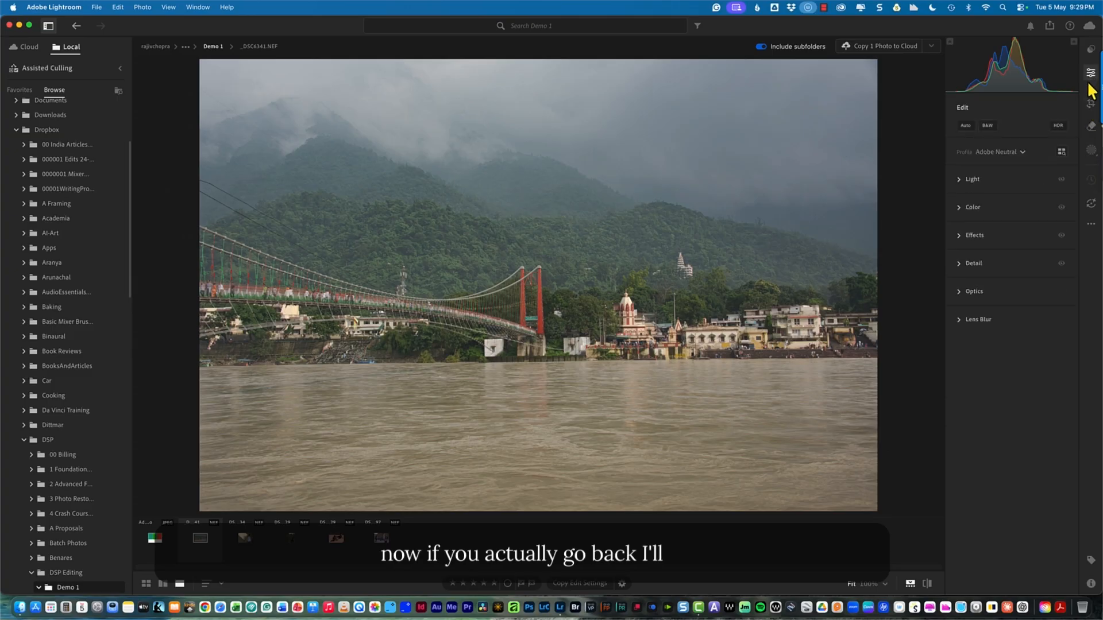
Compare the original photo with the edited version twice and return to the edited view
left_click(929, 583)
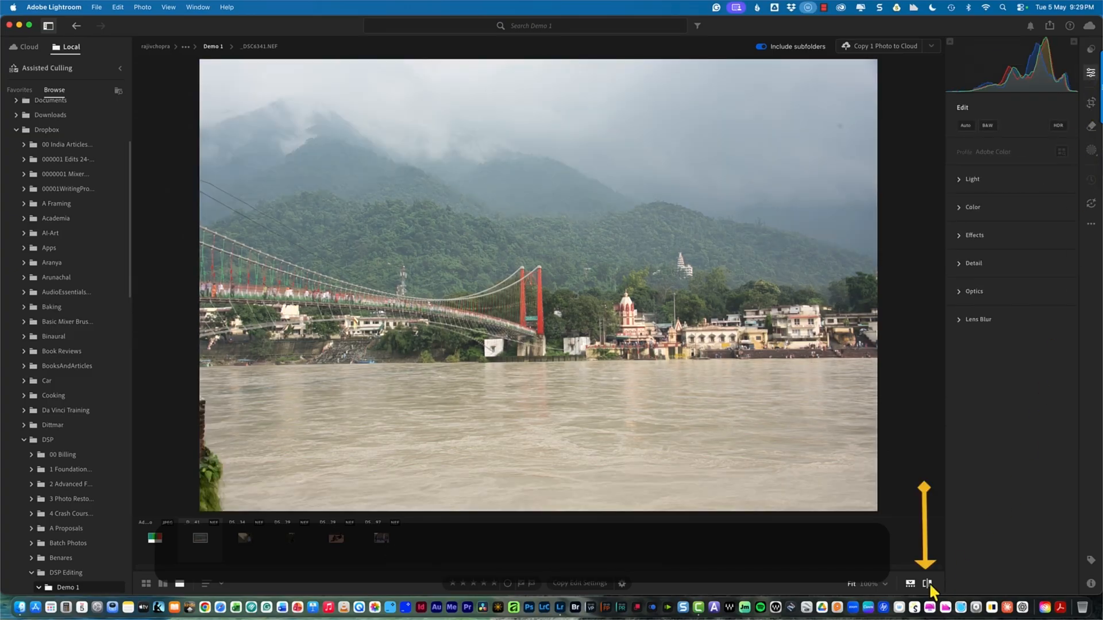
left_click(929, 582)
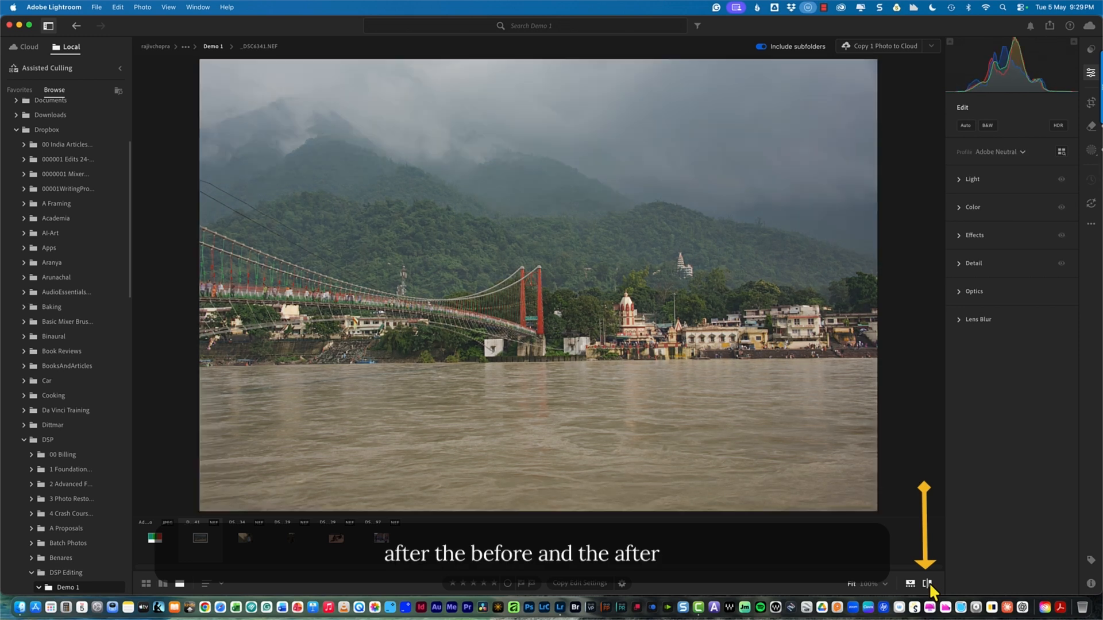
left_click(929, 582)
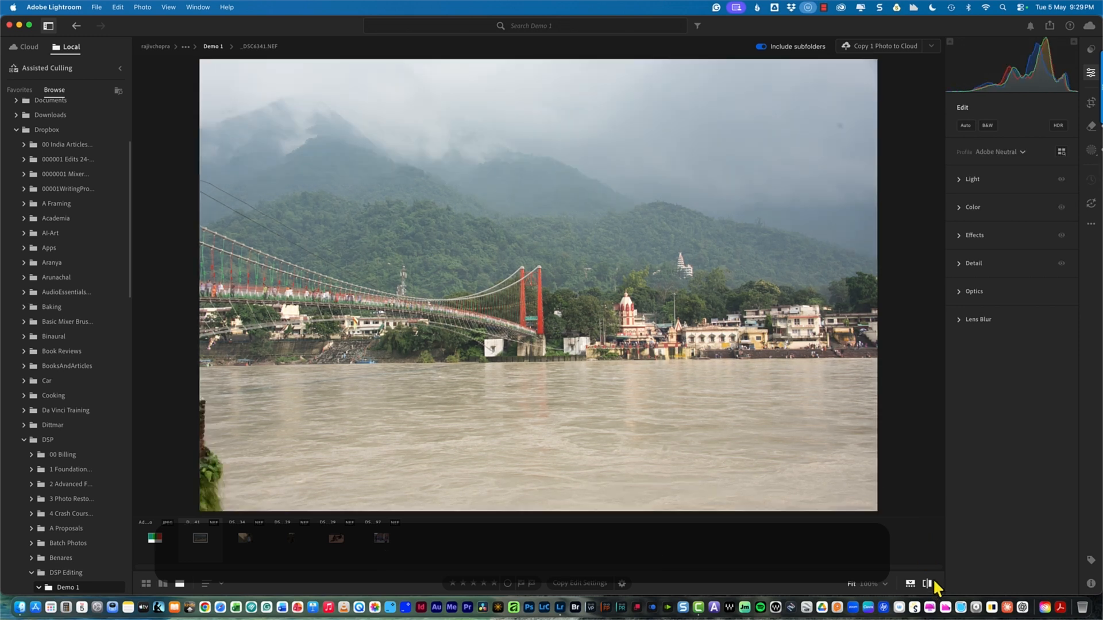
left_click(934, 581)
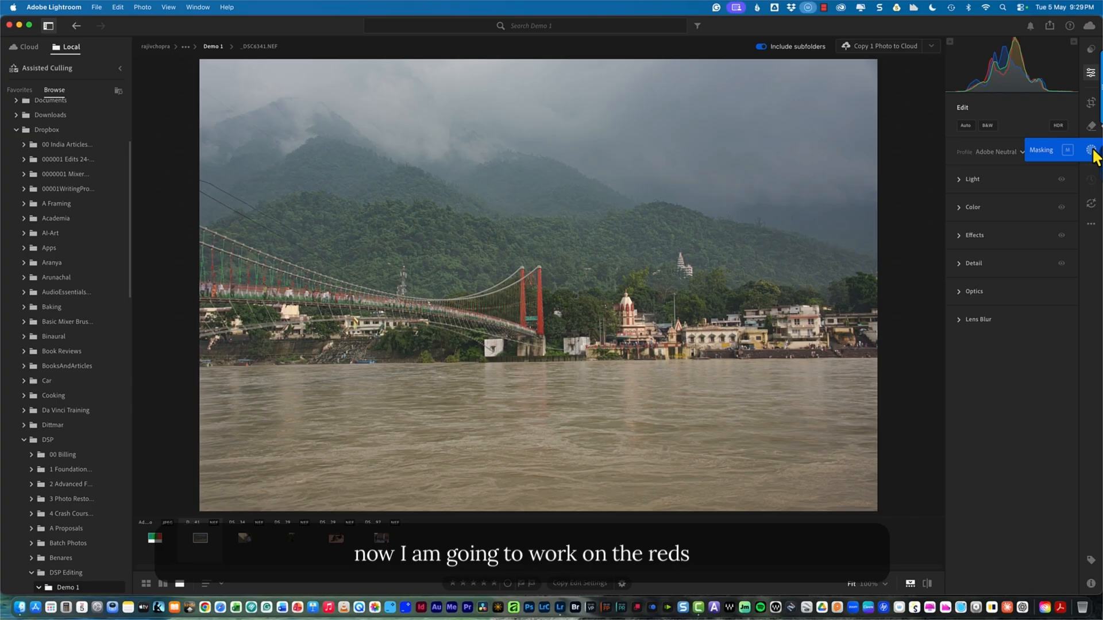
Sample the bridge tower's red with global Point Color, preview its range, then darken the red and increase its saturation
left_click(1091, 72)
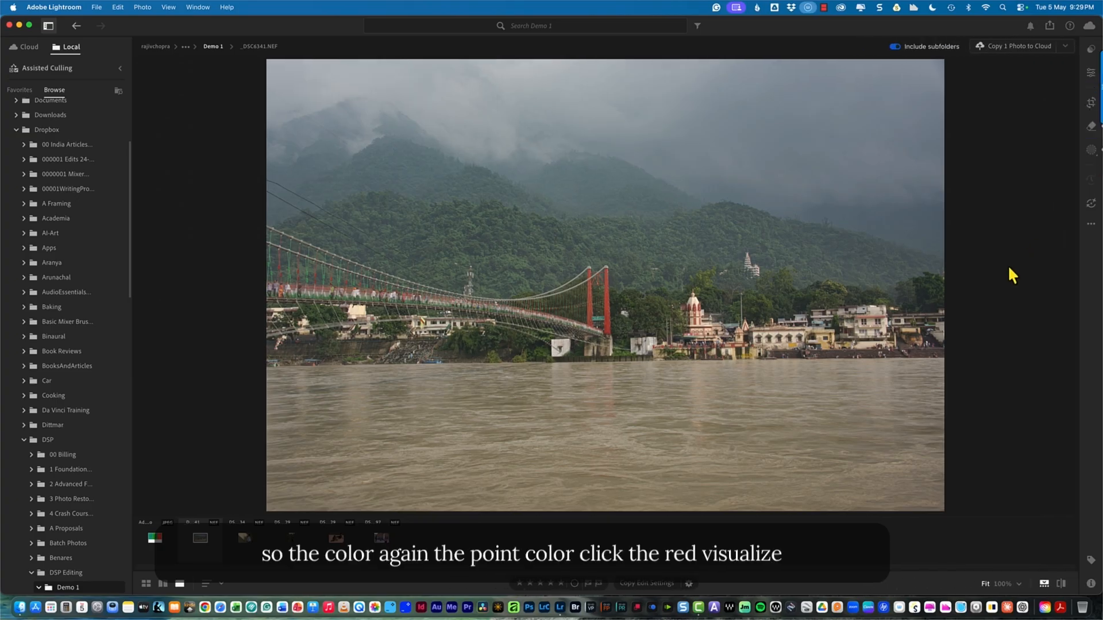
key("e")
left_click(962, 208)
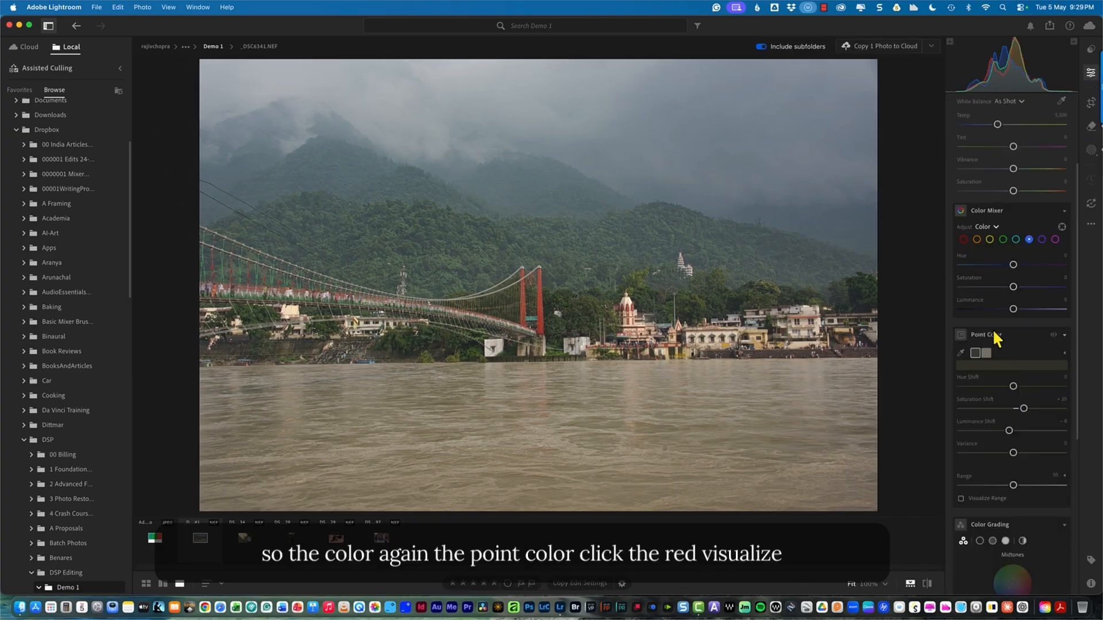
left_click(961, 353)
left_click(541, 313)
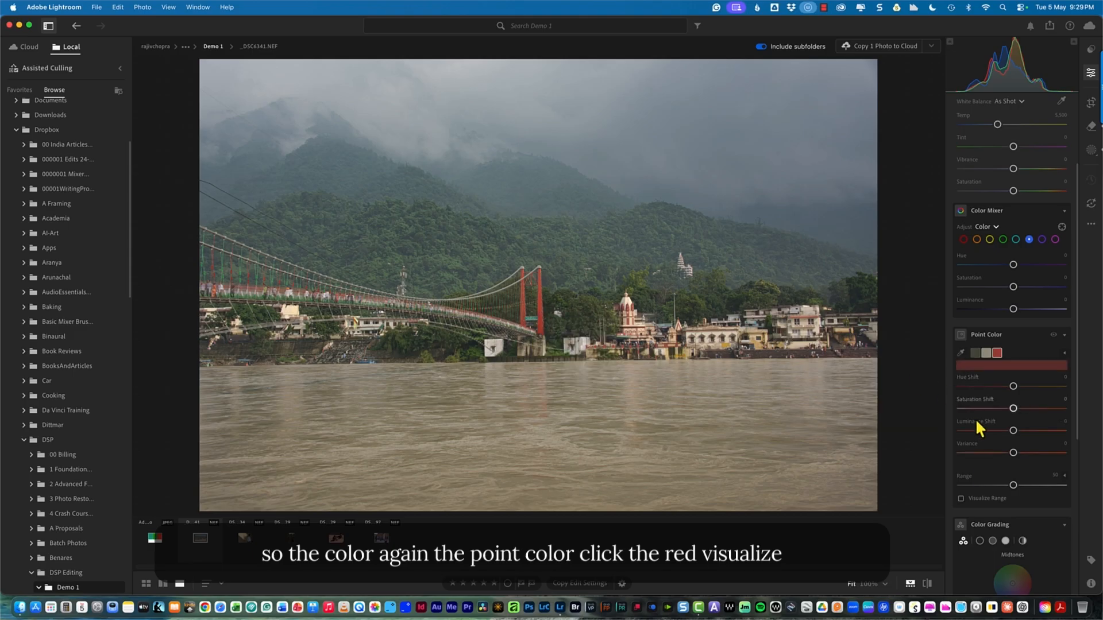
left_click(961, 499)
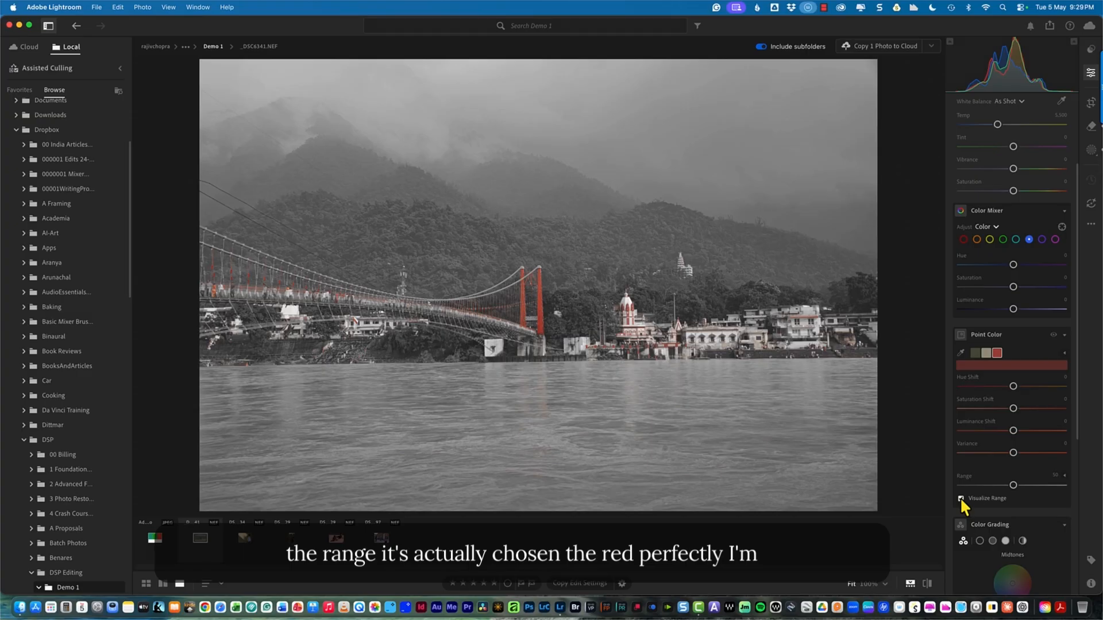
left_click(960, 498)
left_click_drag(1014, 432, 1021, 409)
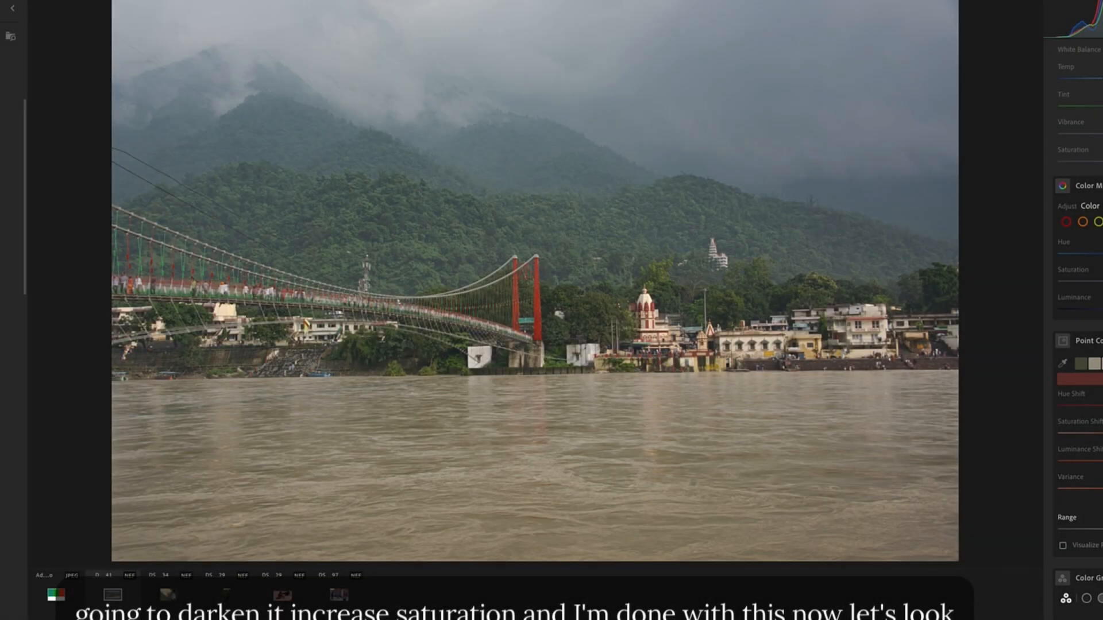
Try a reddish global color grade at hue 12 on the whole photo and reset the tint
scroll(1075, 357, "down", 3)
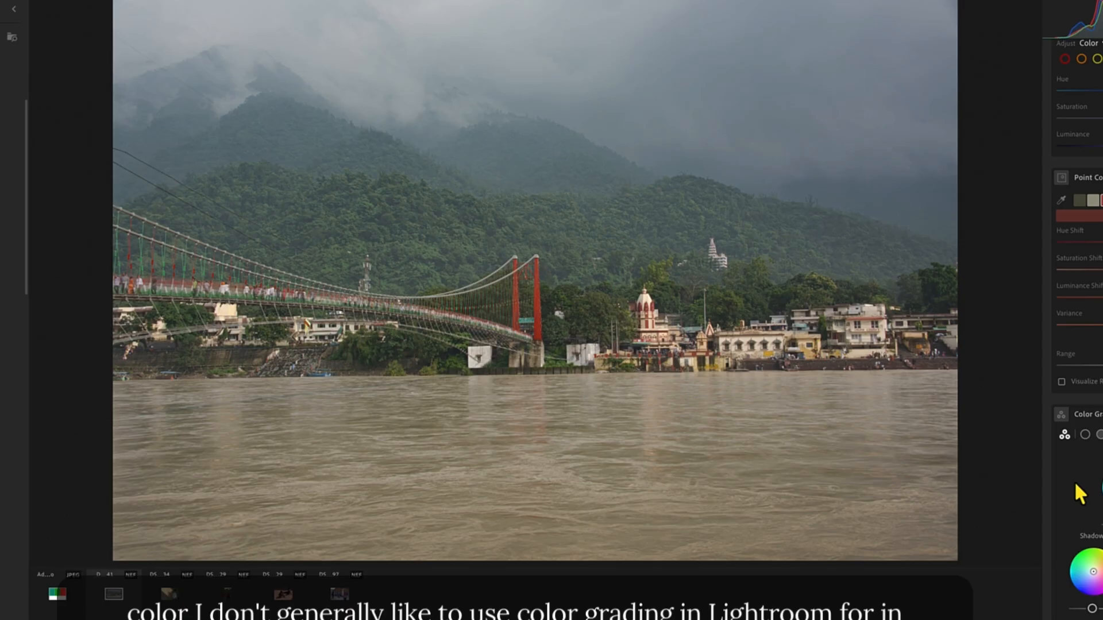
scroll(1078, 493, "down", 2)
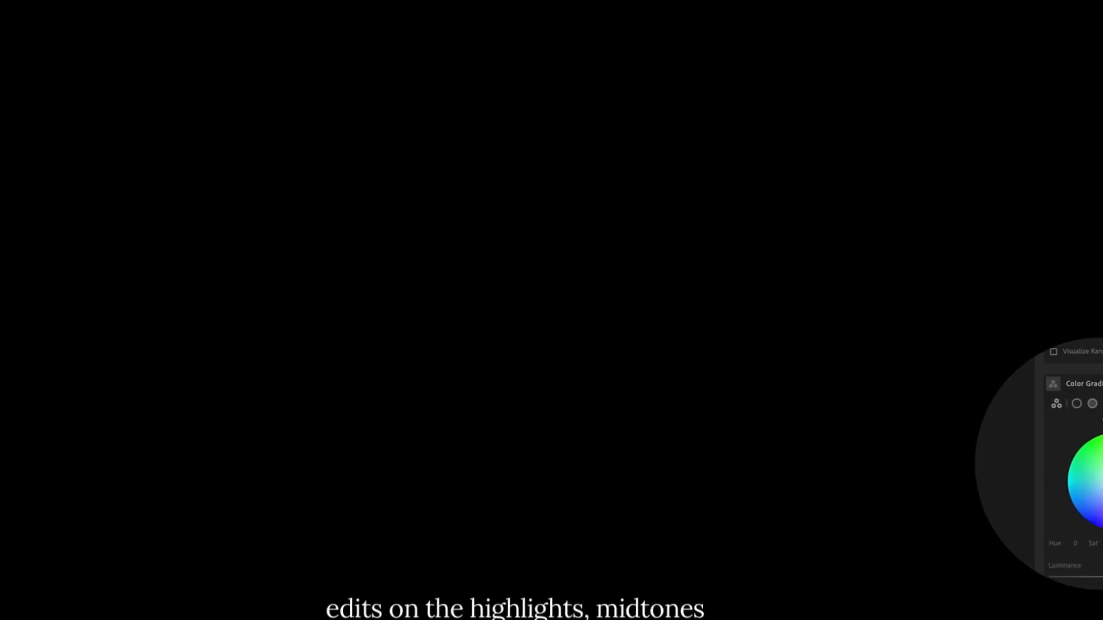
left_click(1091, 405)
left_click(1075, 404)
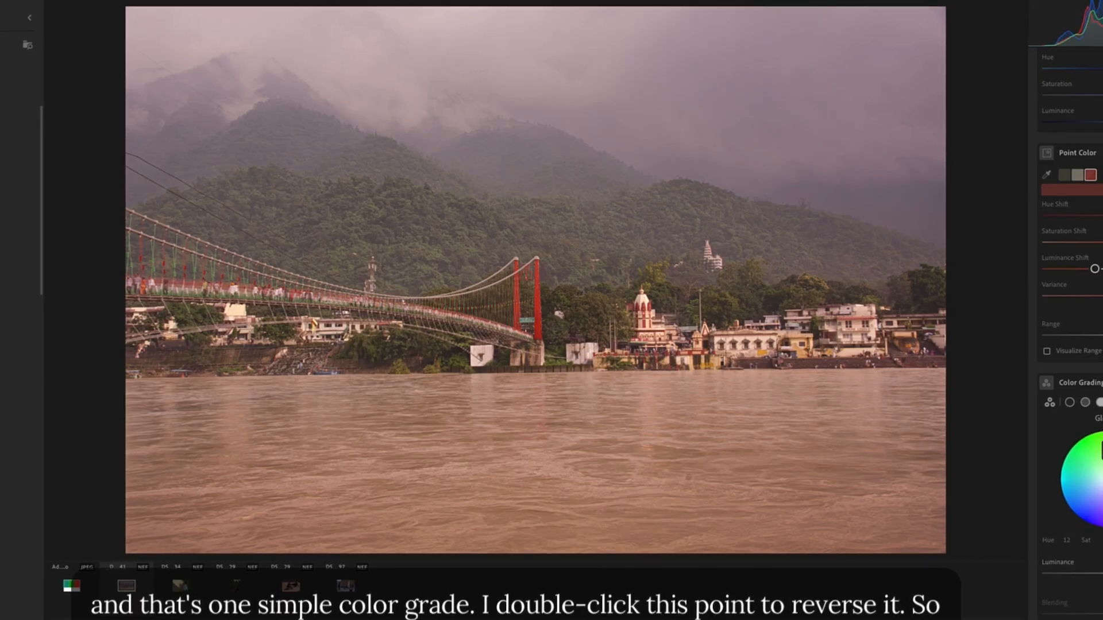
double_click(1094, 428)
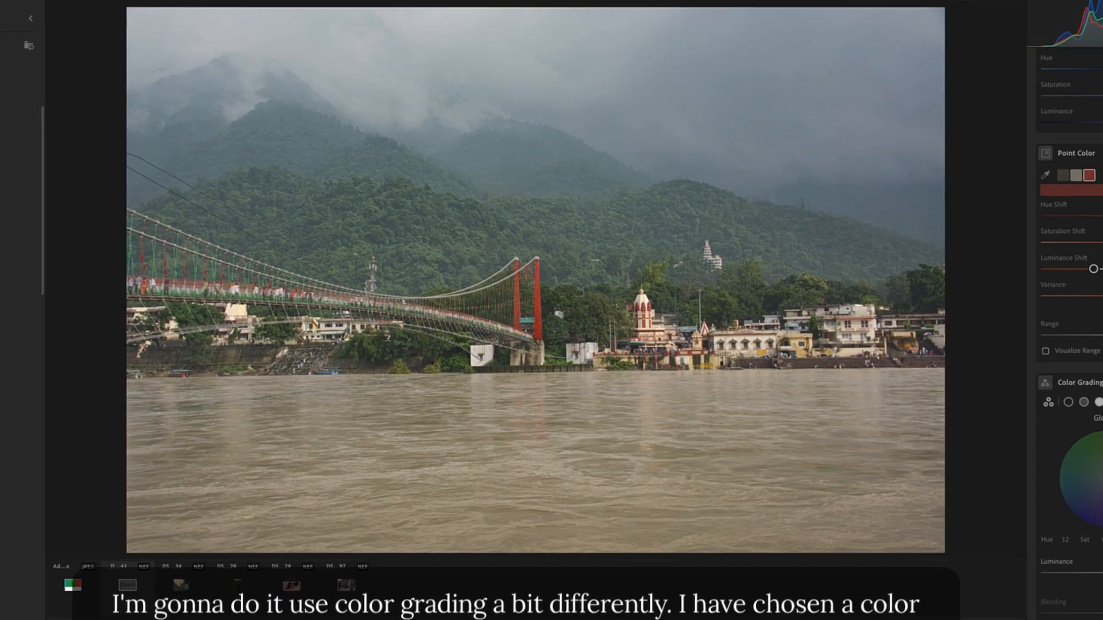
Check the teal, green and red reference palette and grade the photo's highlights with hue 3, saturation 34 and slightly raised luminance
left_click(78, 585)
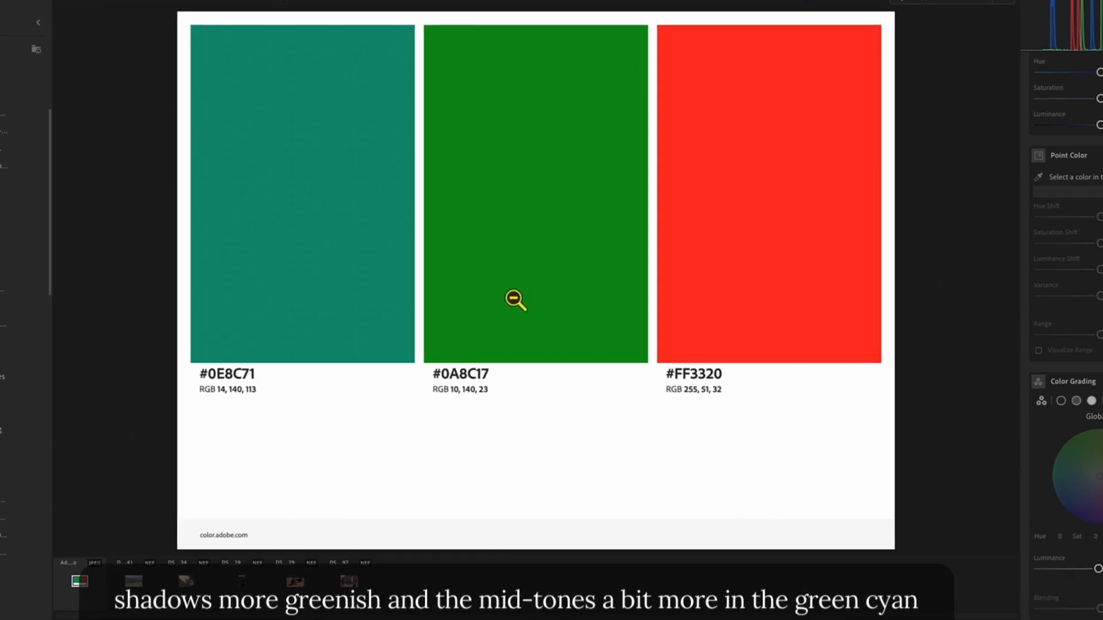
left_click(137, 581)
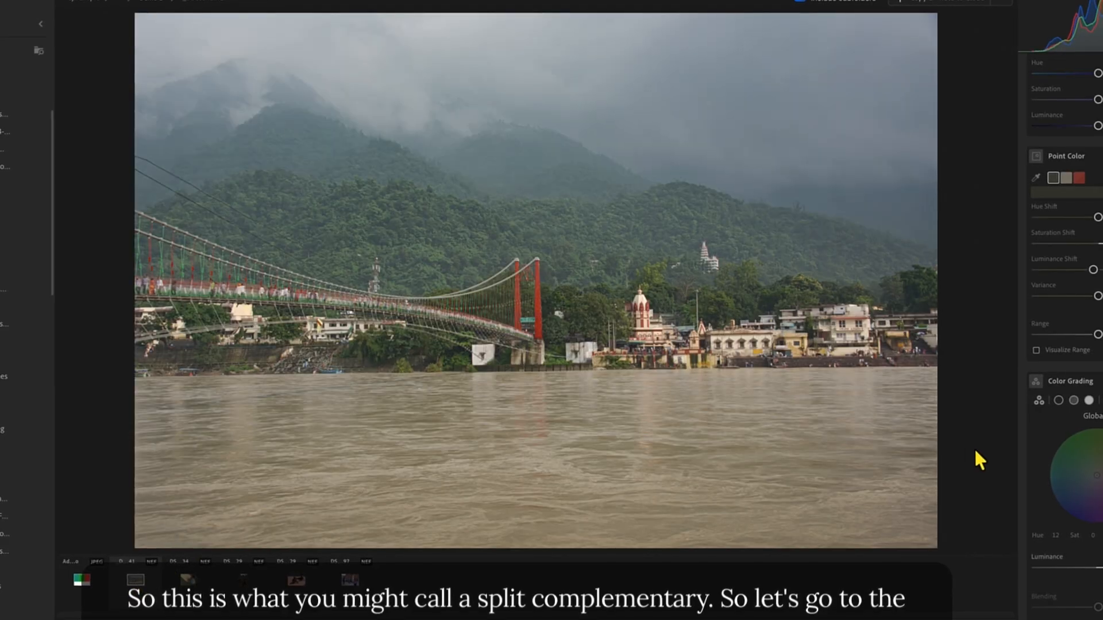
left_click(1088, 401)
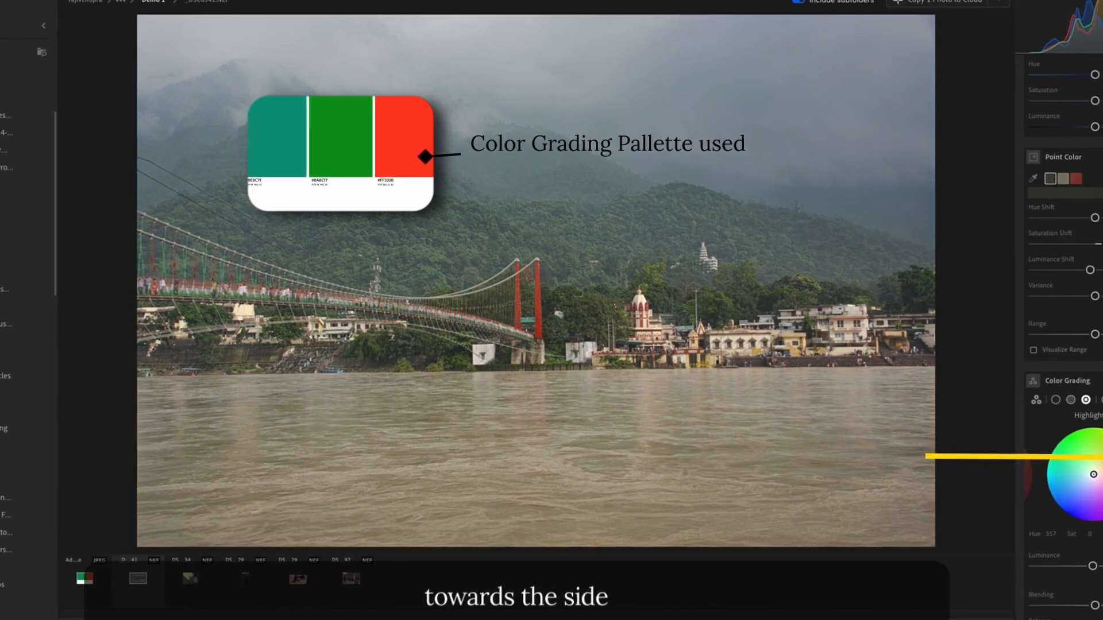
left_click_drag(1094, 474, 1102, 473)
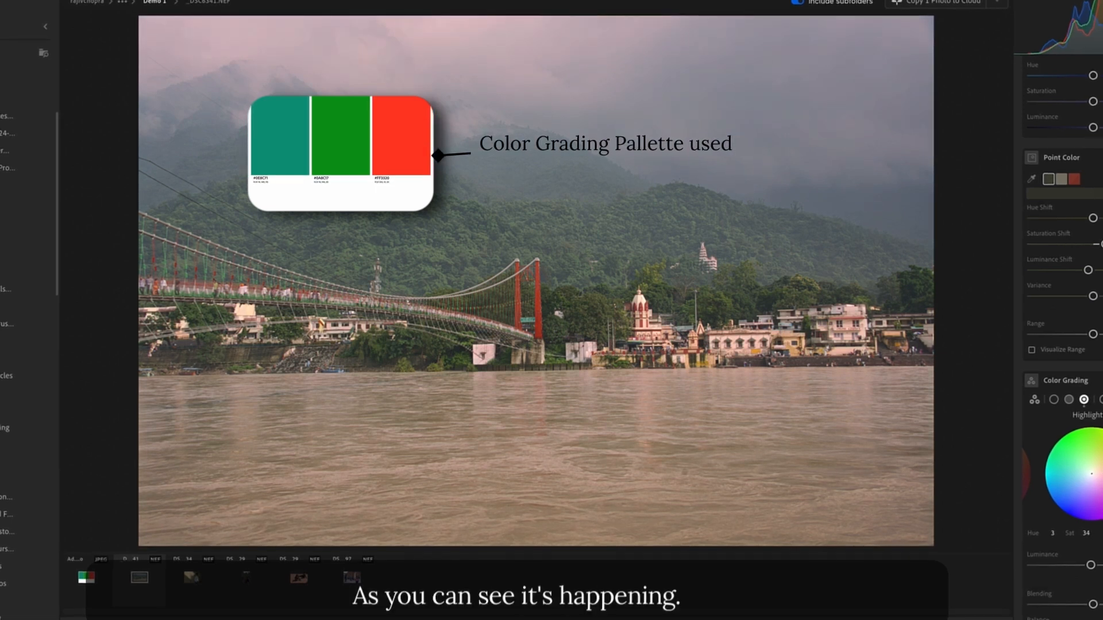
left_click_drag(1091, 565, 1101, 565)
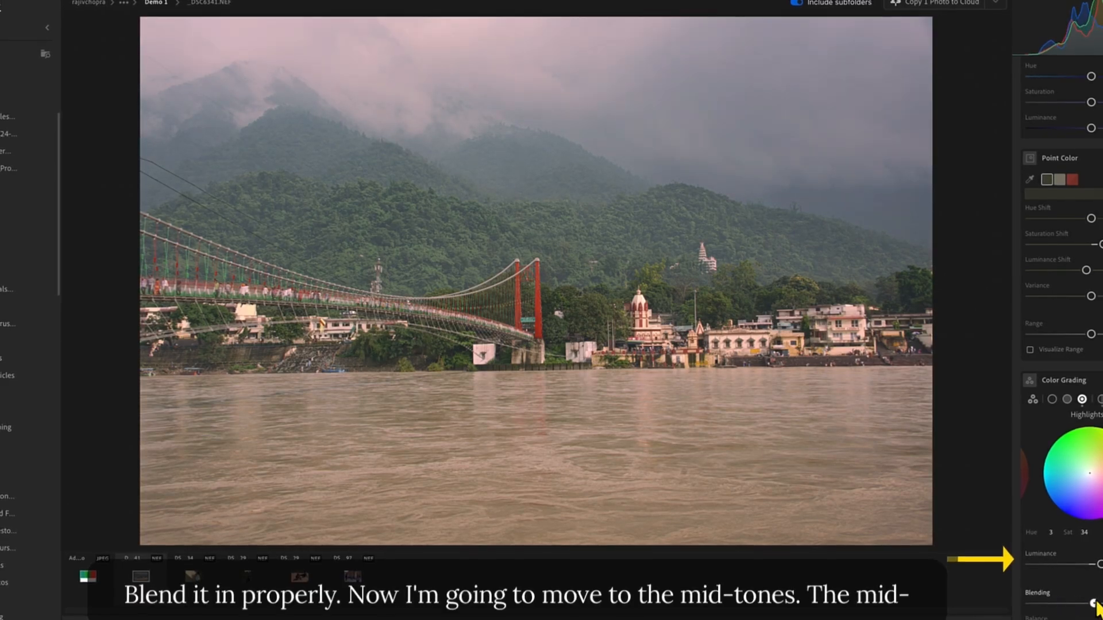
Grade the midtones green with hue 140 and saturation 8, raise their luminance slightly and increase the blending
left_click(1066, 399)
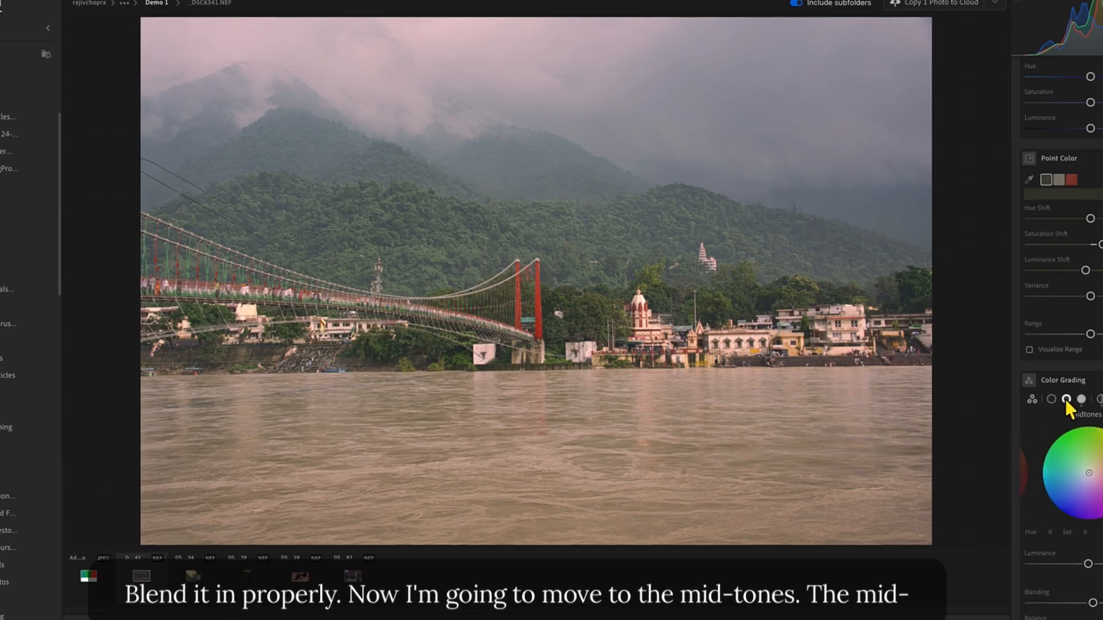
left_click(1078, 467)
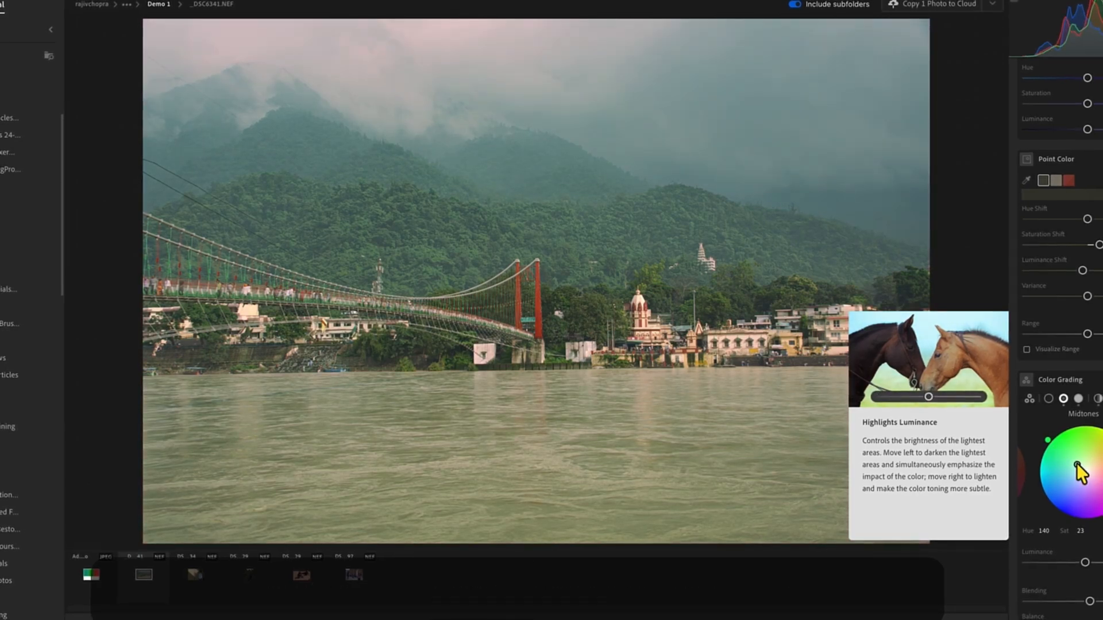
left_click_drag(1077, 464, 1083, 471)
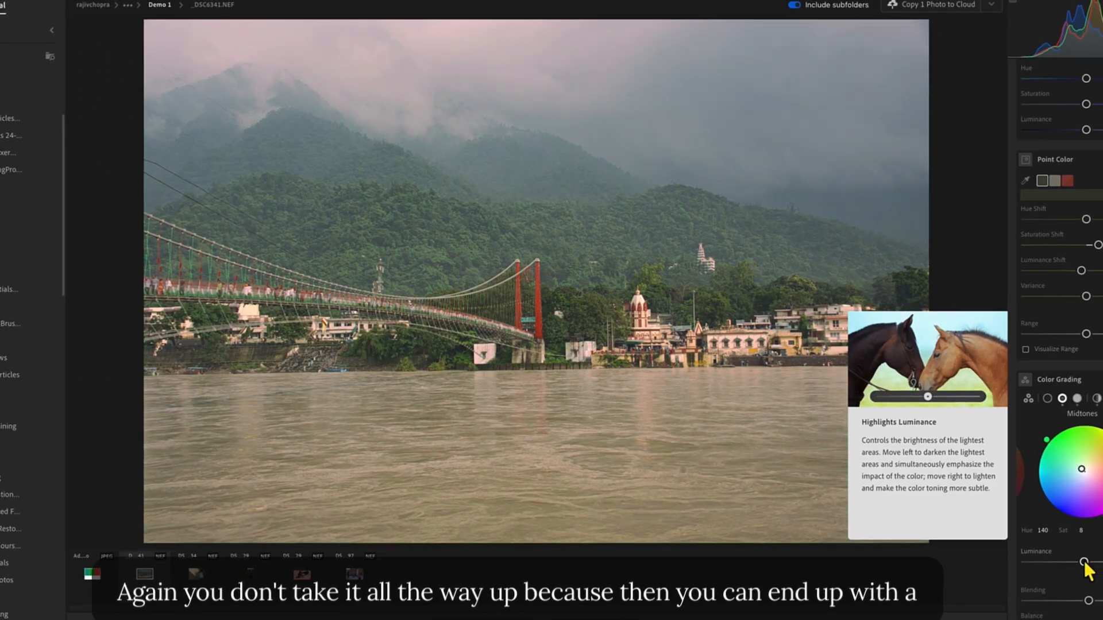
left_click_drag(1084, 562, 1089, 562)
left_click_drag(1088, 601, 1102, 601)
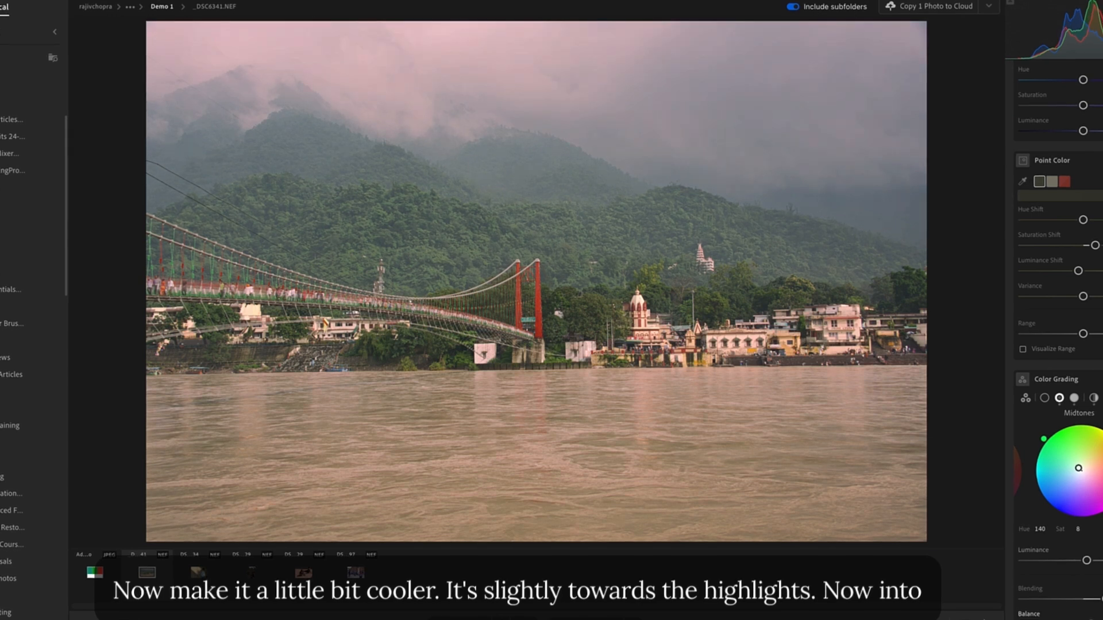
Grade the shadows teal with hue 175 and saturation 15, and shift the balance slightly towards the highlights
left_click(1043, 398)
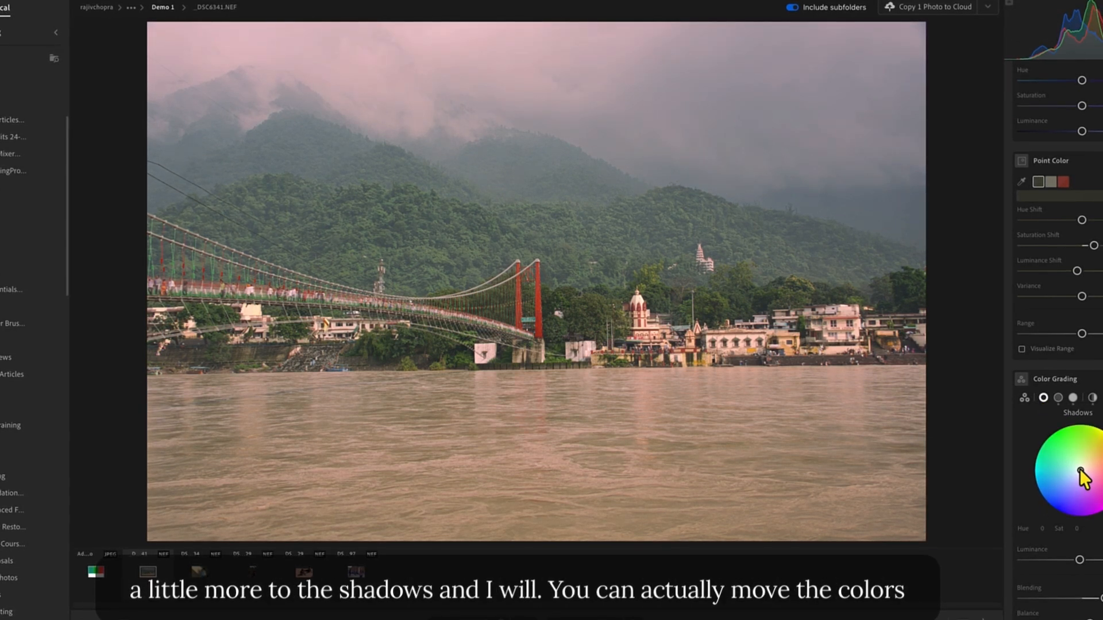
mouse_move(1081, 471)
left_mouse_down()
mouse_move(1034, 449)
mouse_move(1044, 436)
mouse_move(1022, 486)
mouse_move(1024, 473)
mouse_move(1098, 435)
mouse_move(1099, 495)
mouse_move(1071, 522)
mouse_move(1030, 470)
mouse_move(1029, 484)
mouse_move(1070, 472)
mouse_move(1026, 479)
mouse_move(1025, 464)
left_mouse_up()
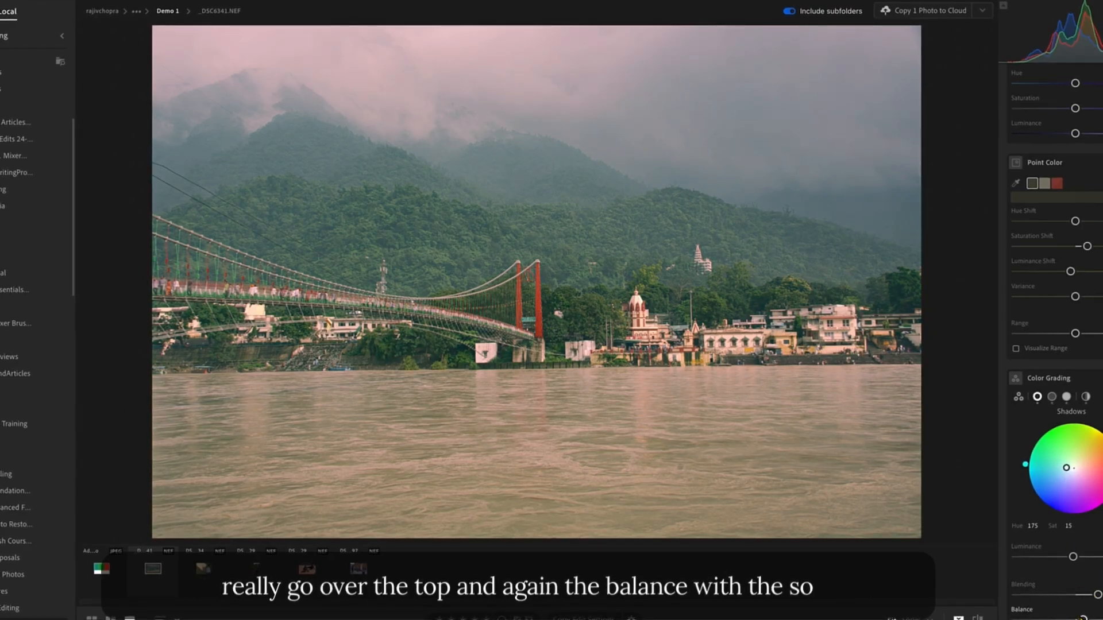
mouse_move(1085, 619)
left_mouse_down()
mouse_move(1063, 618)
mouse_move(1087, 618)
left_mouse_up()
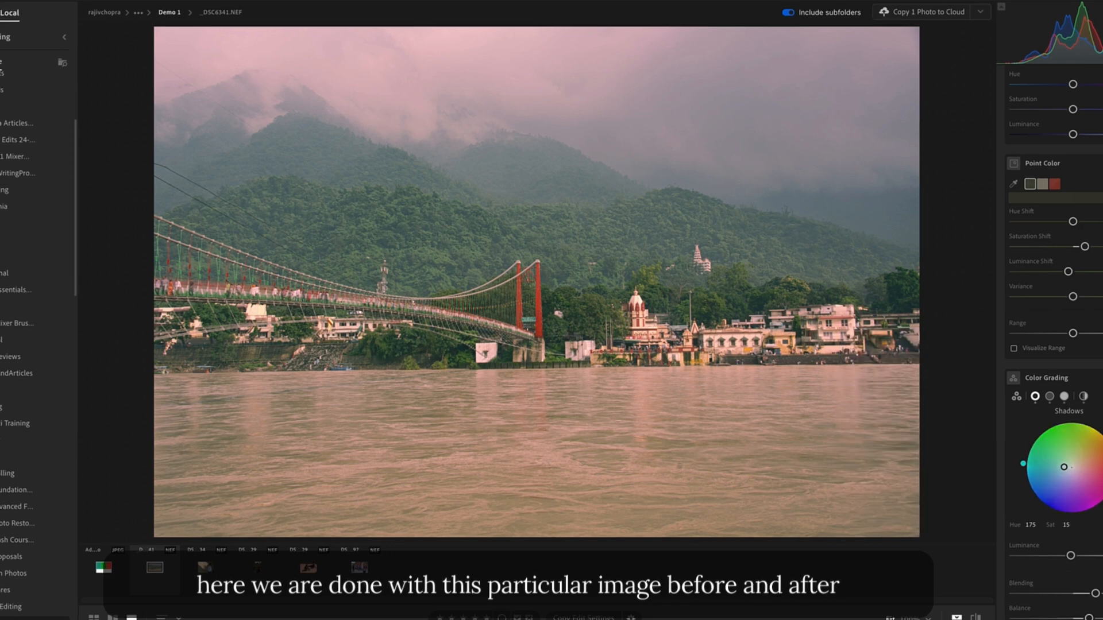
Compare the photo with and without the color grading
key("backslash")
key("backslash")
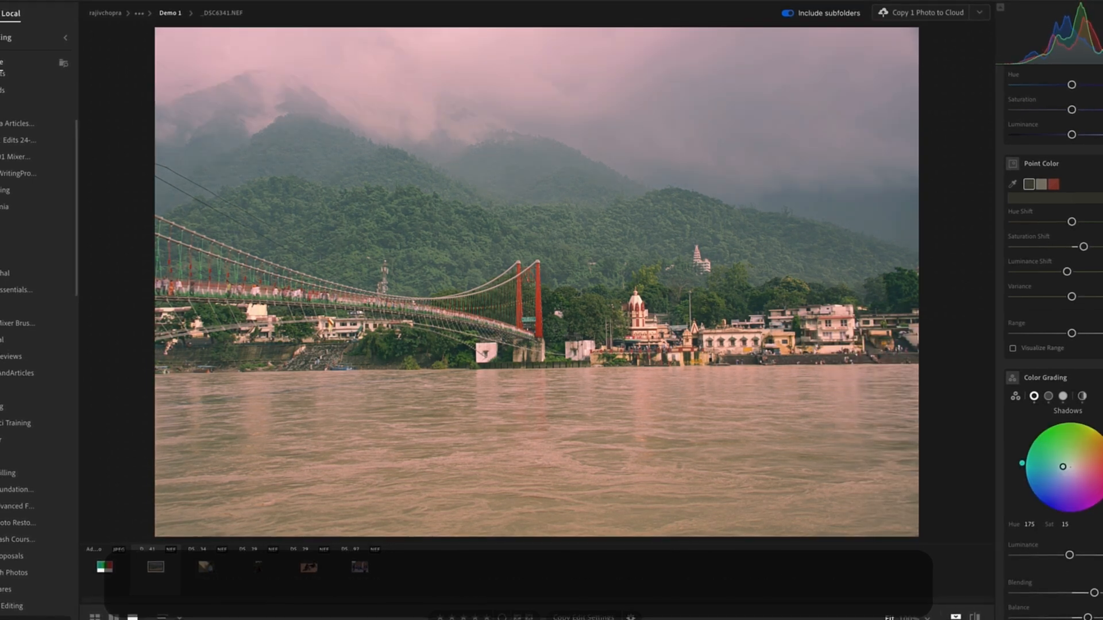
key("backslash")
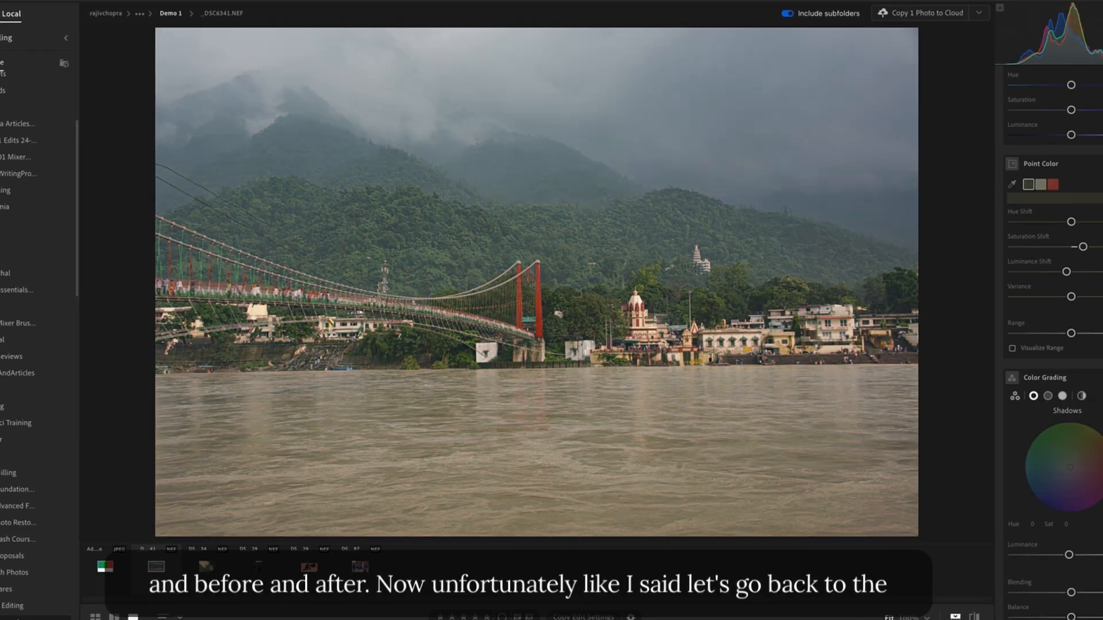
key("backslash")
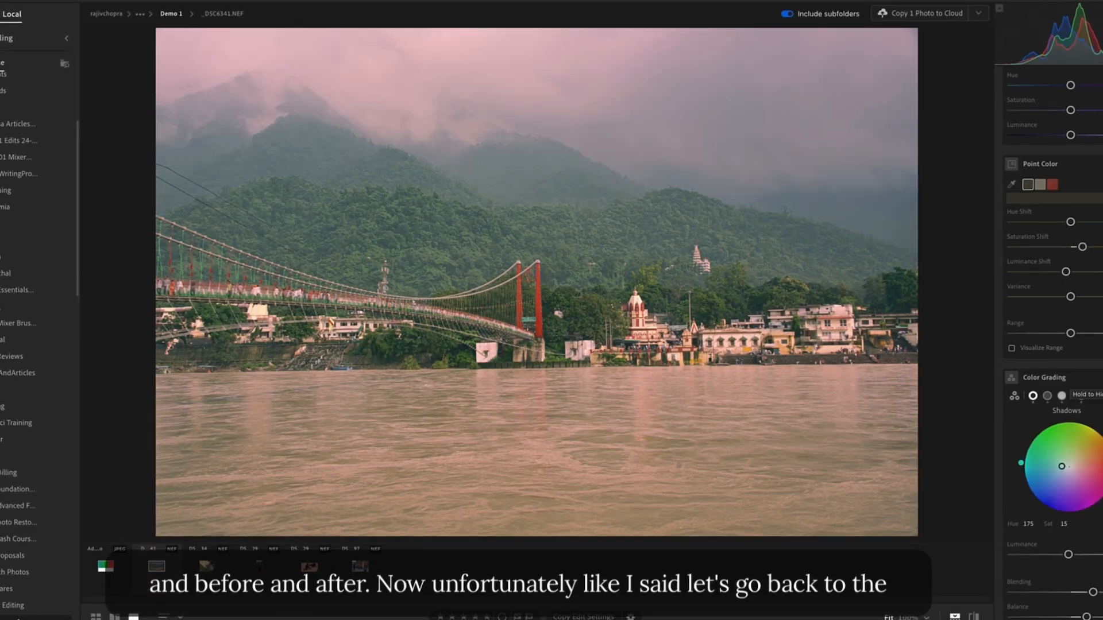
Give the whole photo a blue global color grade with hue 243 and saturation 17
left_click(1080, 396)
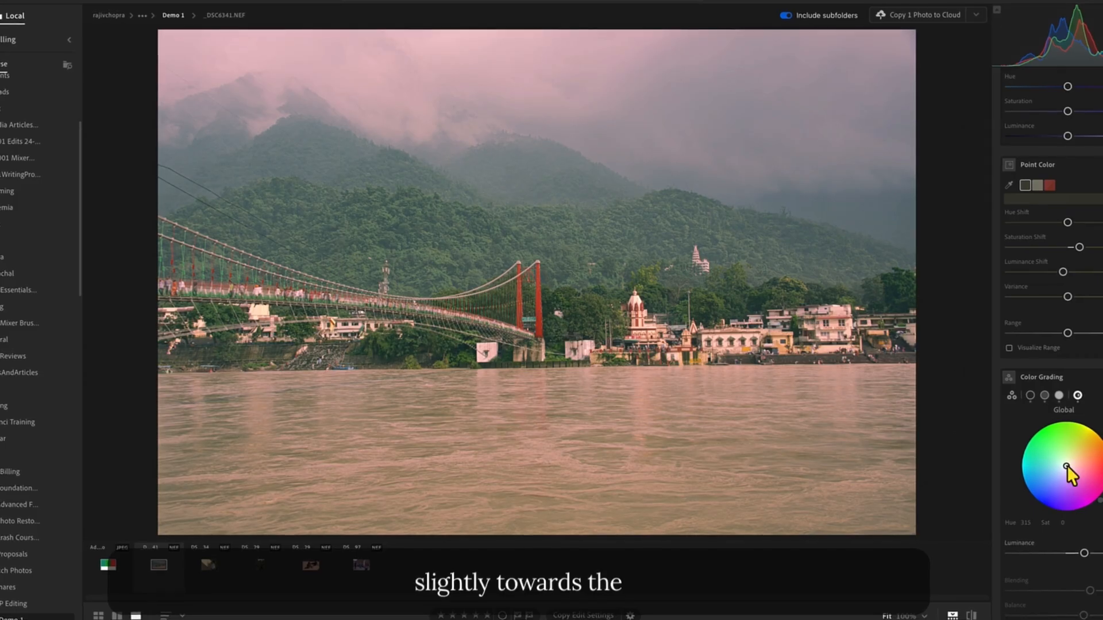
left_click_drag(1067, 467, 1064, 465)
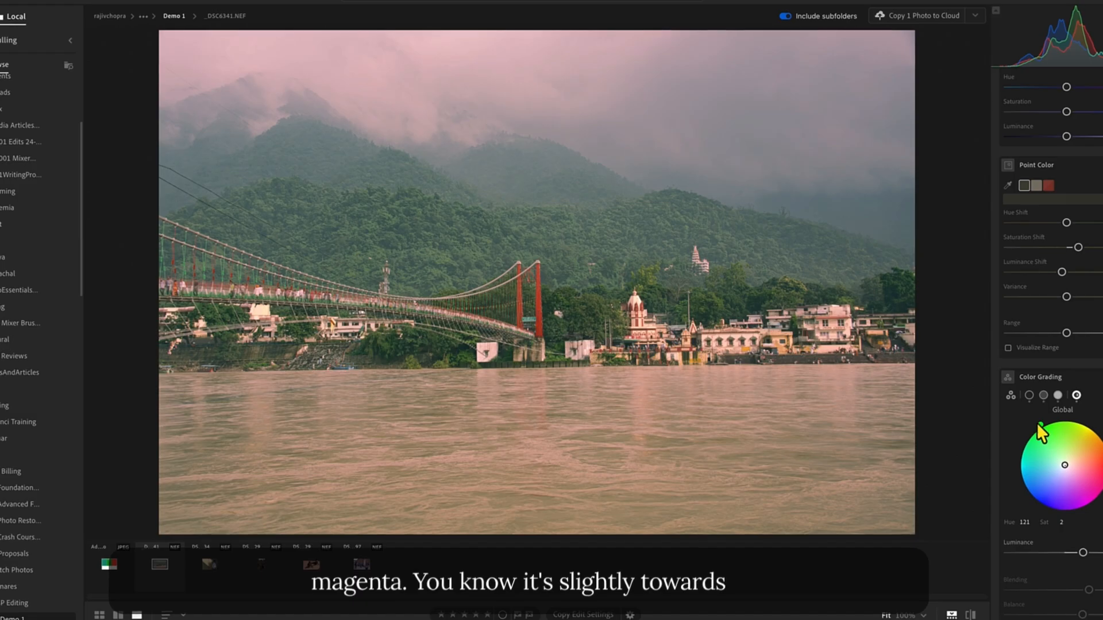
mouse_move(1040, 423)
left_mouse_down()
mouse_move(1022, 485)
mouse_move(1046, 501)
left_mouse_up()
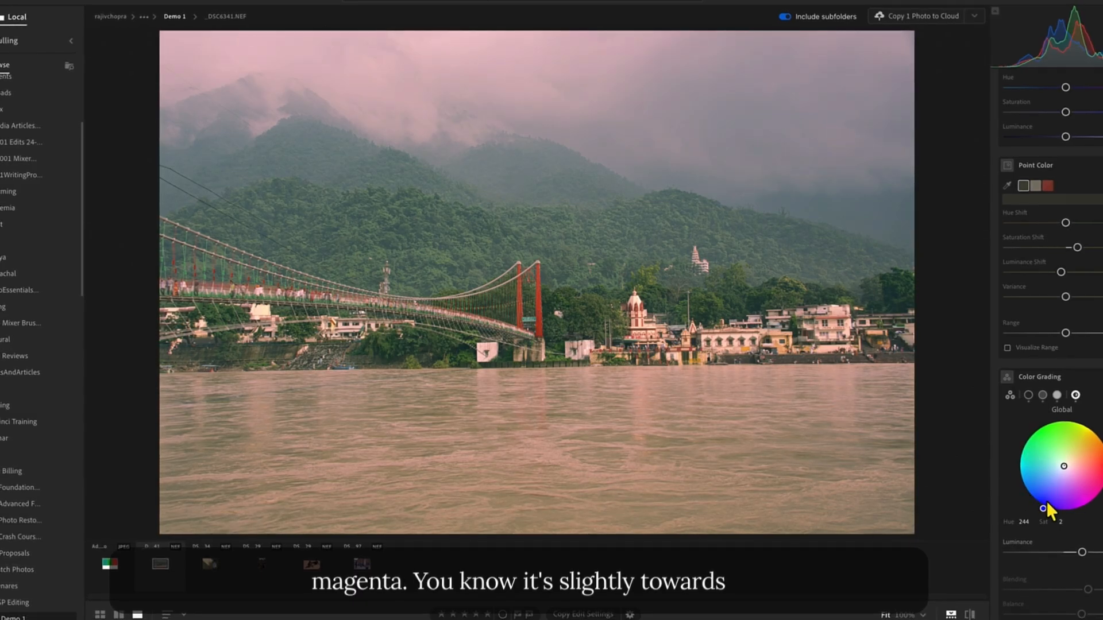
double_click(1061, 467)
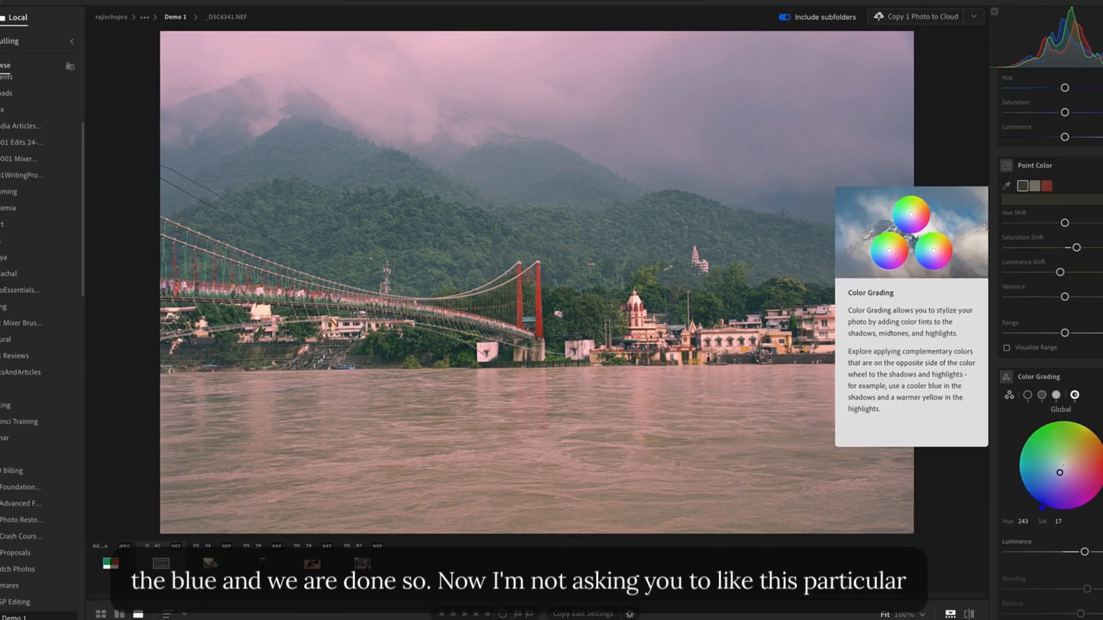
left_click(1075, 396)
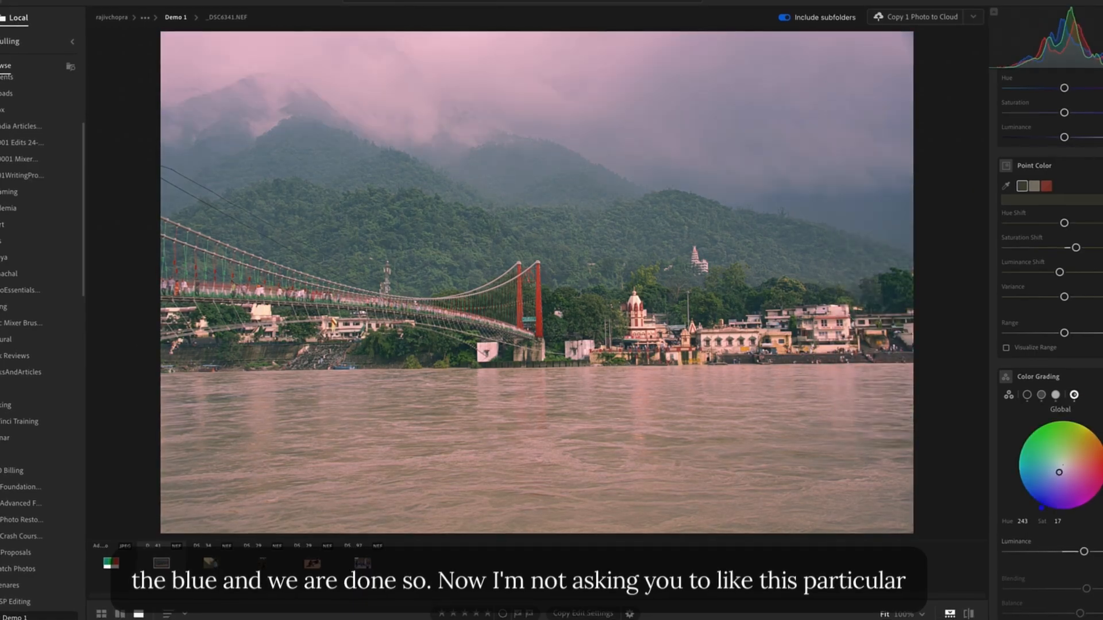
left_click(1073, 395)
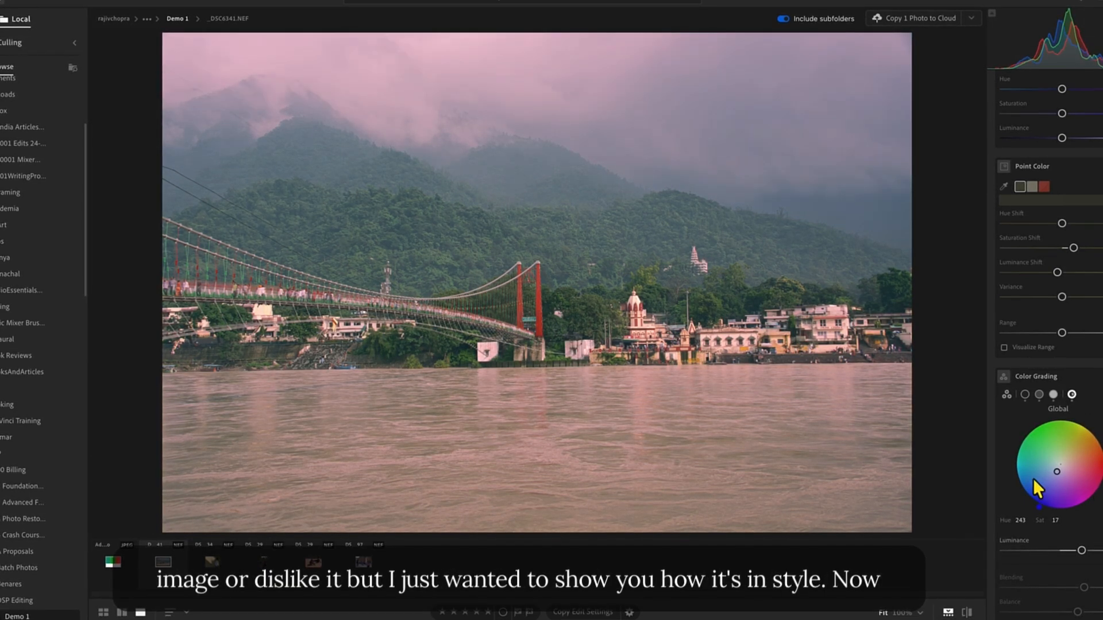
scroll(1033, 478, "down", 2)
scroll(1087, 491, "down", 2)
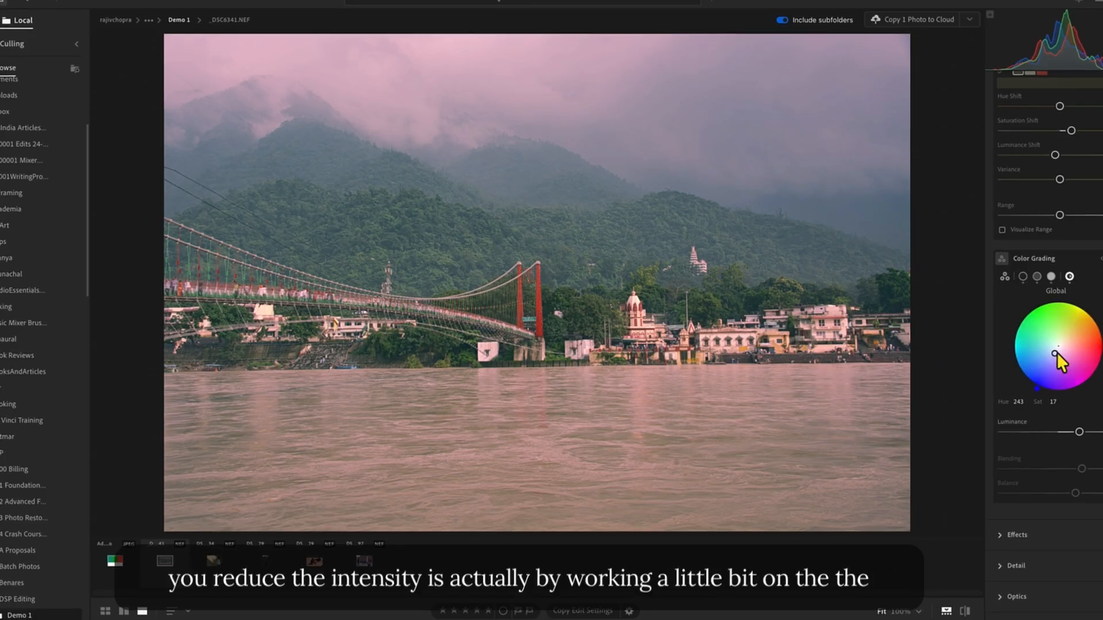
Darken the midtones in the color grading by lowering their luminance to -11
left_click(1051, 278)
left_click(1036, 277)
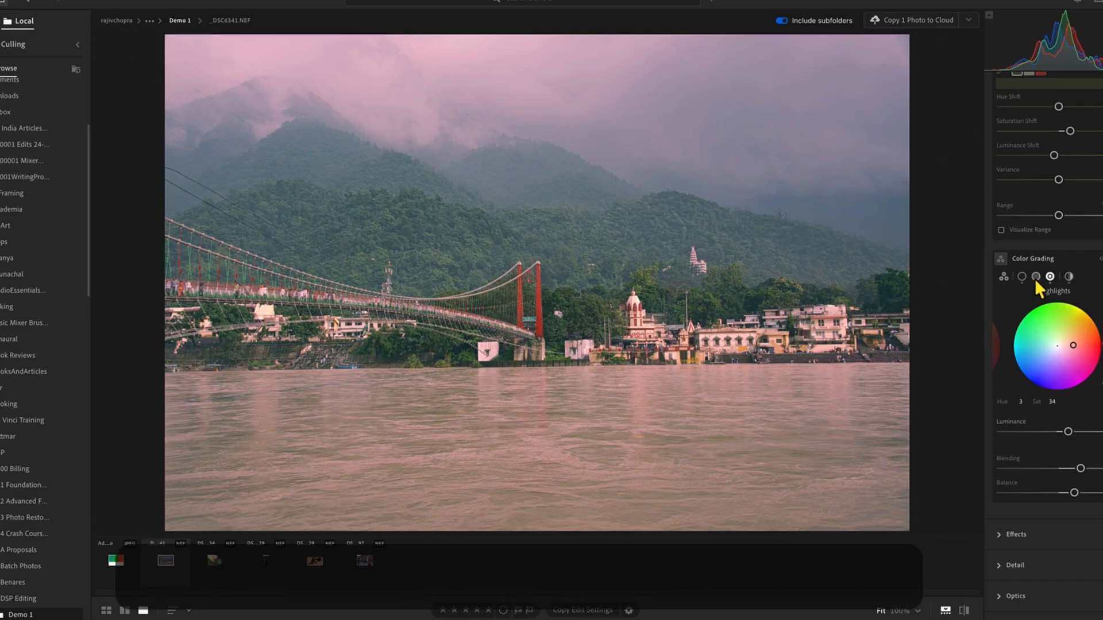
left_click_drag(1061, 431, 1046, 432)
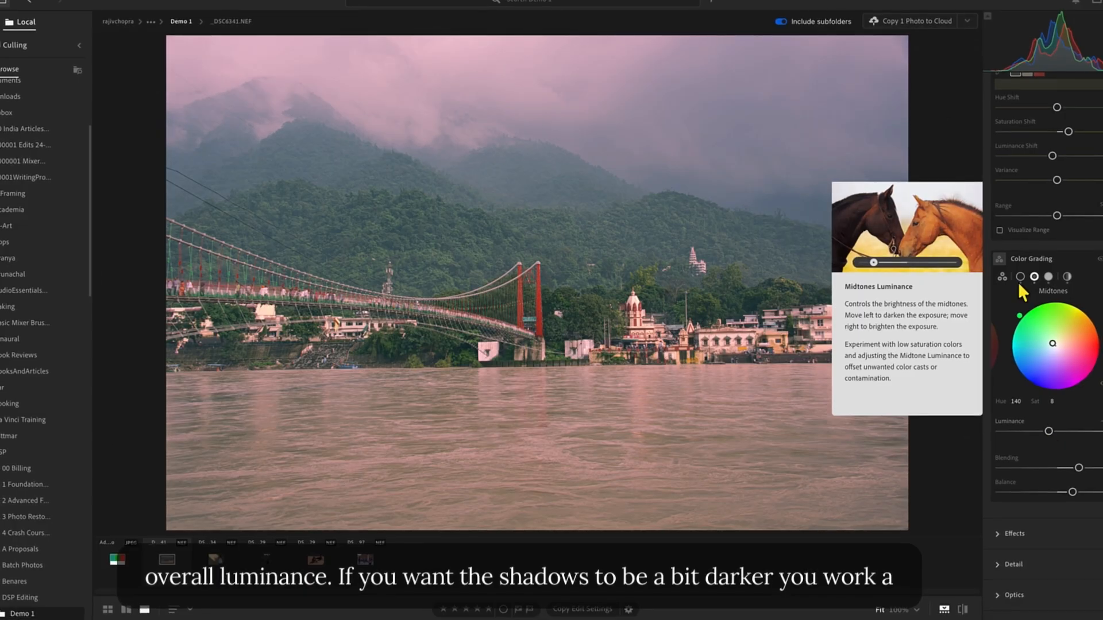
Test the color grading blending at both extremes, settle it slightly above the middle, and shift the balance back slightly towards the shadows
mouse_move(1079, 467)
left_mouse_down()
mouse_move(994, 468)
mouse_move(1100, 468)
left_mouse_up()
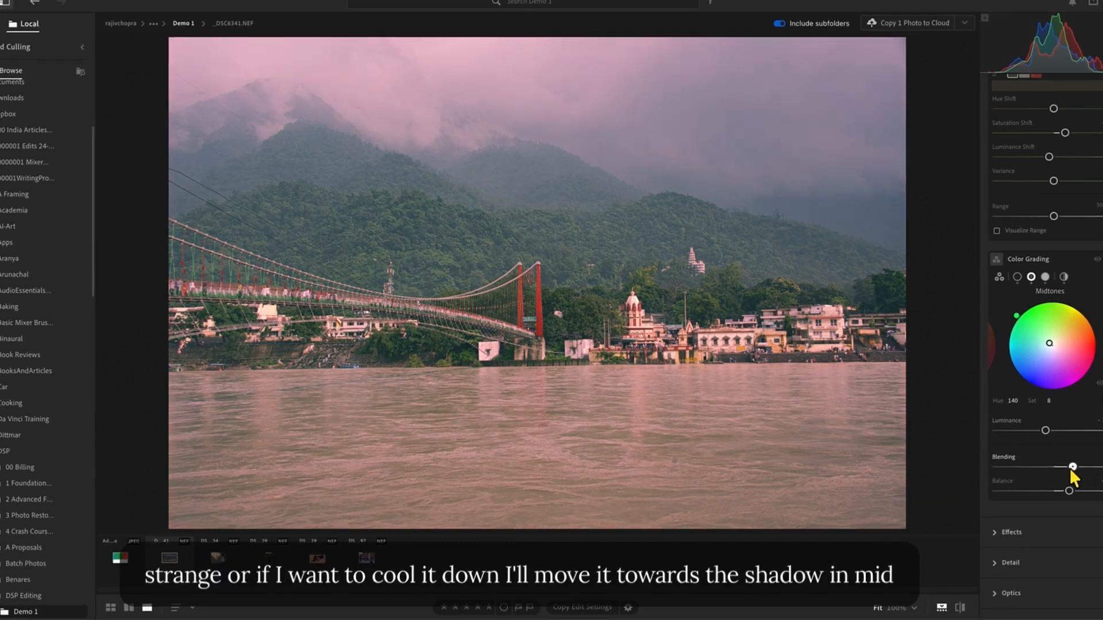
left_click_drag(1073, 467, 1034, 468)
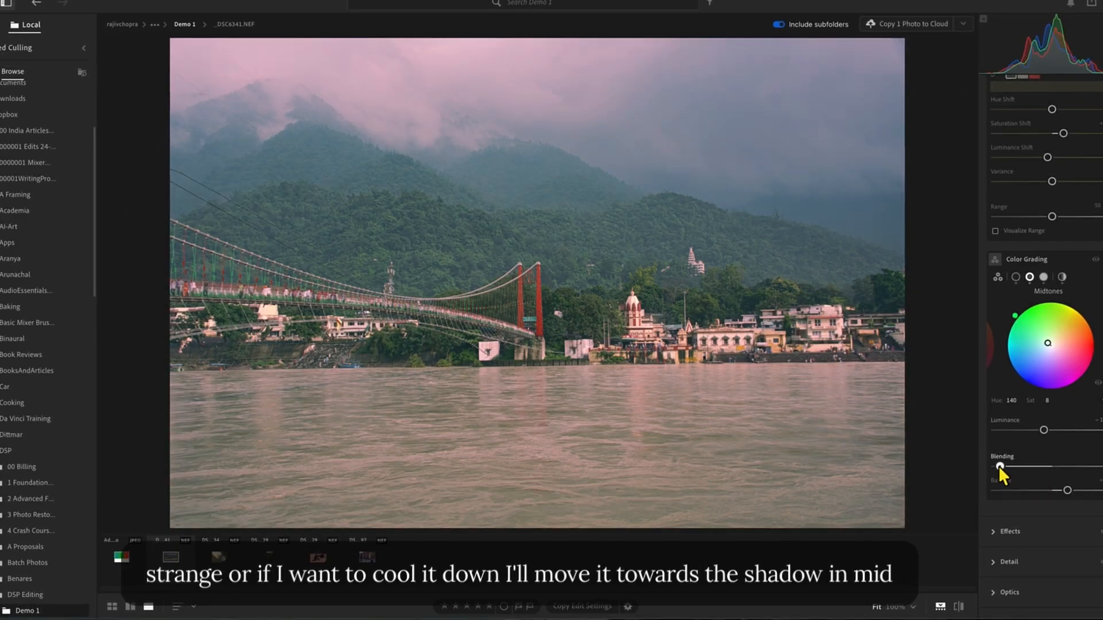
left_click_drag(999, 466, 1057, 465)
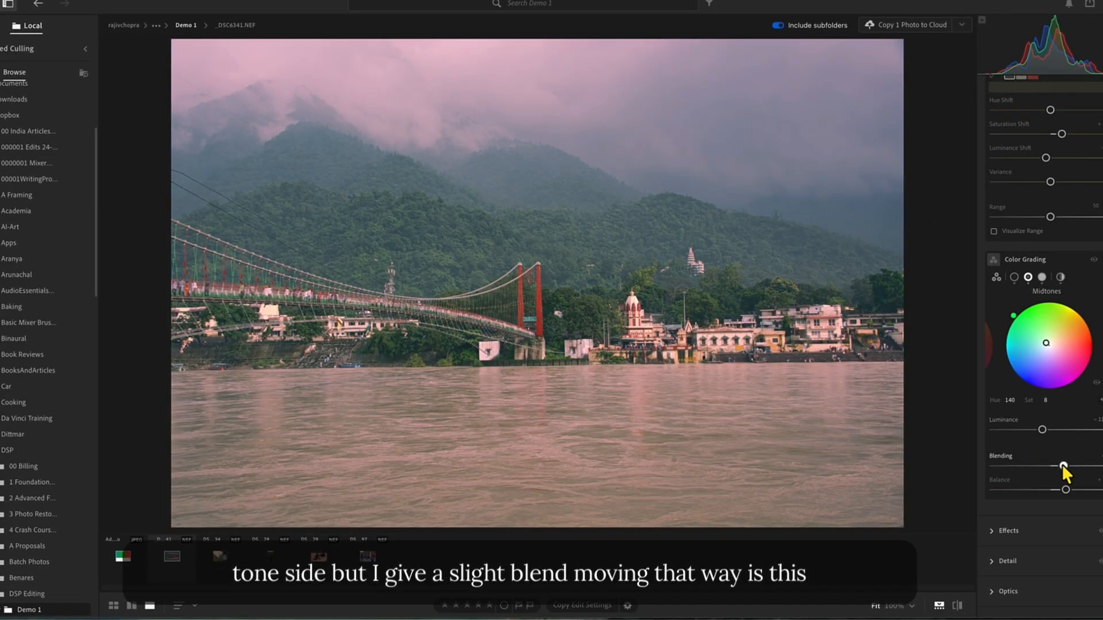
mouse_move(1066, 490)
left_mouse_down()
mouse_move(1039, 489)
mouse_move(1052, 490)
left_mouse_up()
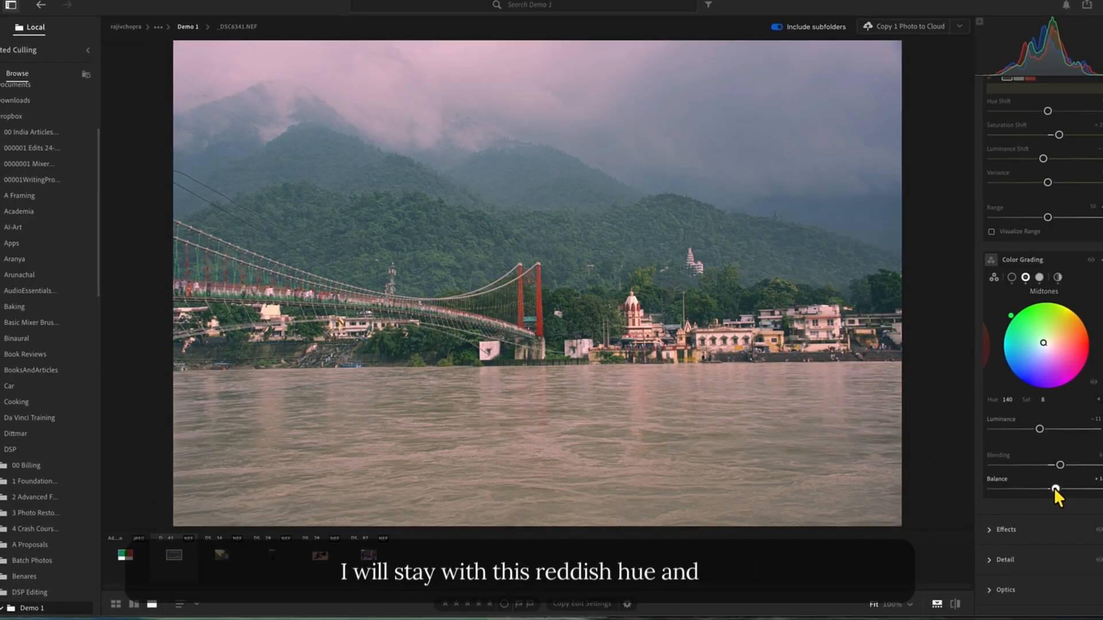
Compare the graded photo with the unedited original twice
left_click(955, 604)
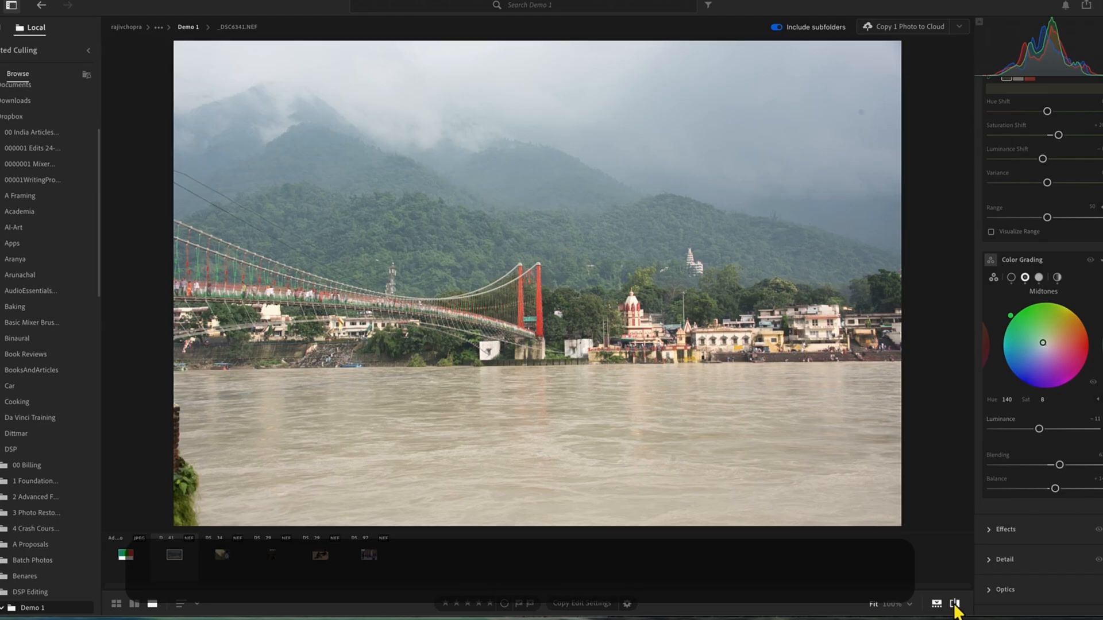
left_click(955, 604)
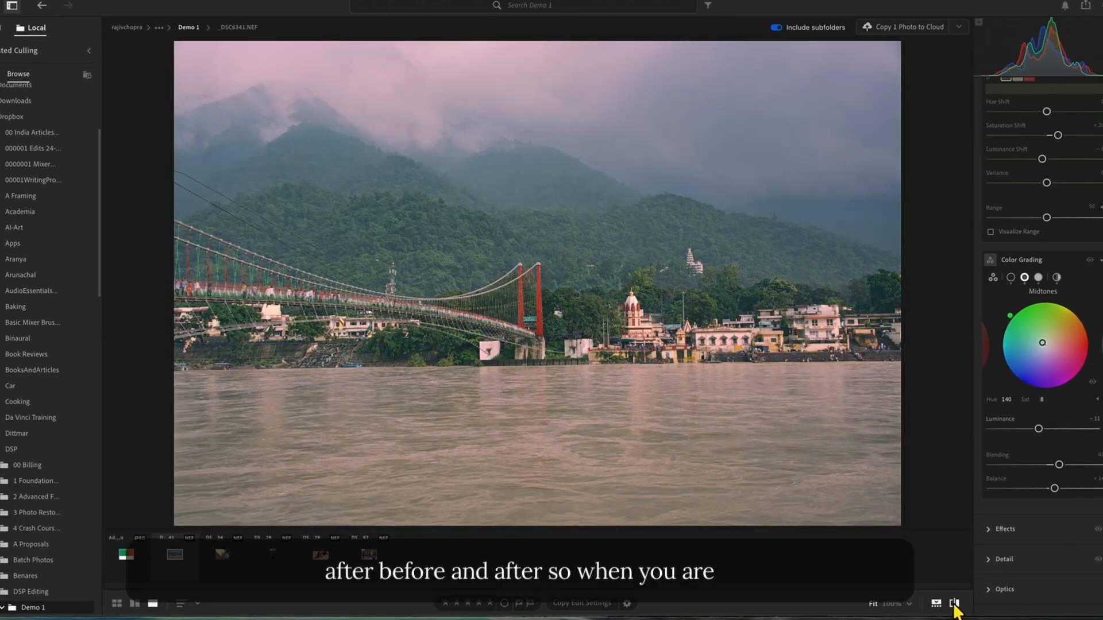
left_click(955, 604)
left_click(955, 605)
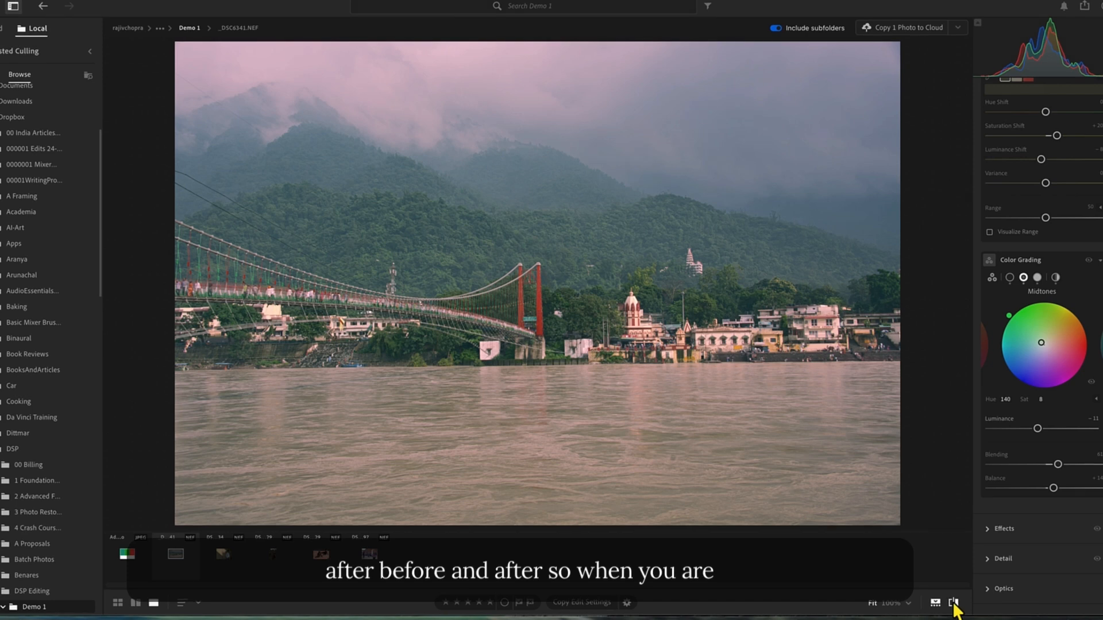
Fine-tune the photo's light settings with an exposure of -0.40 and slightly raised contrast
scroll(1053, 146, "up", 2)
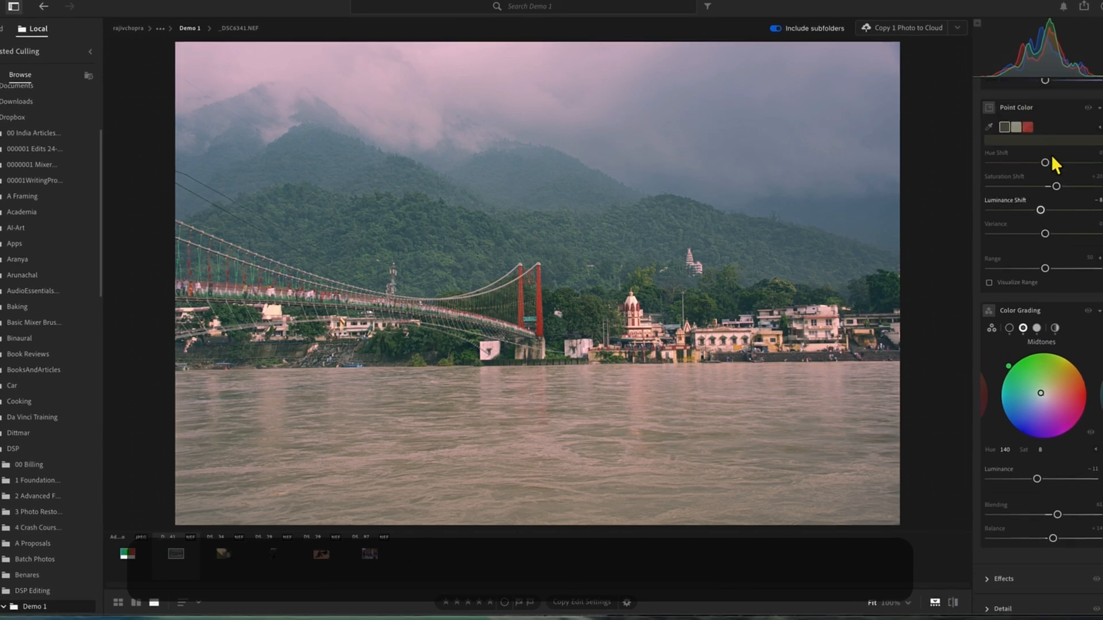
scroll(1052, 160, "up", 6)
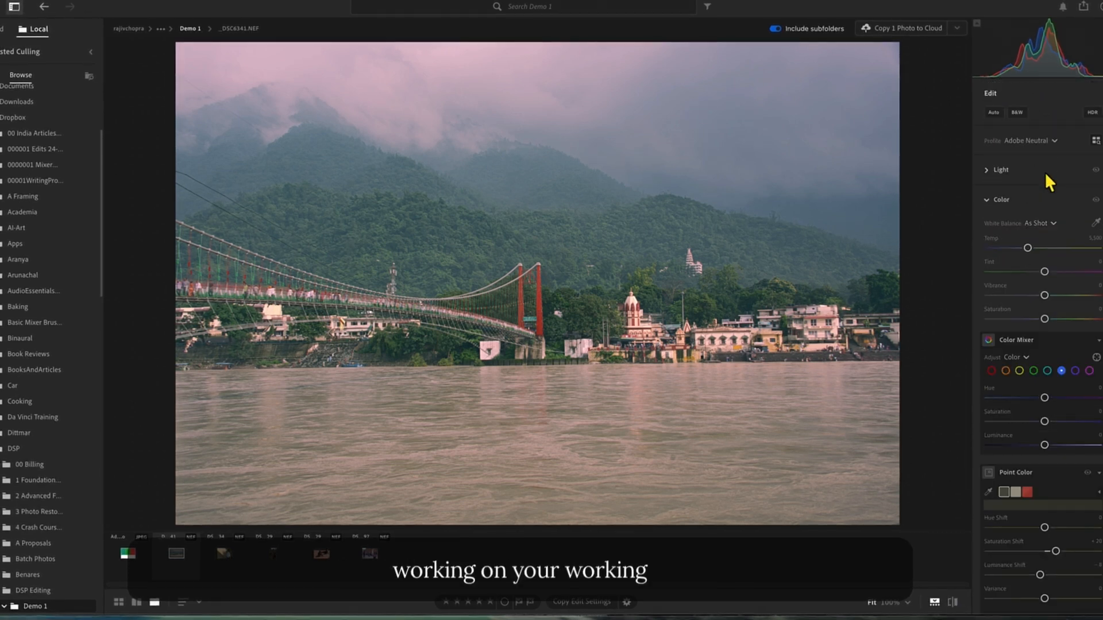
left_click(988, 171)
left_click_drag(1038, 203, 1057, 229)
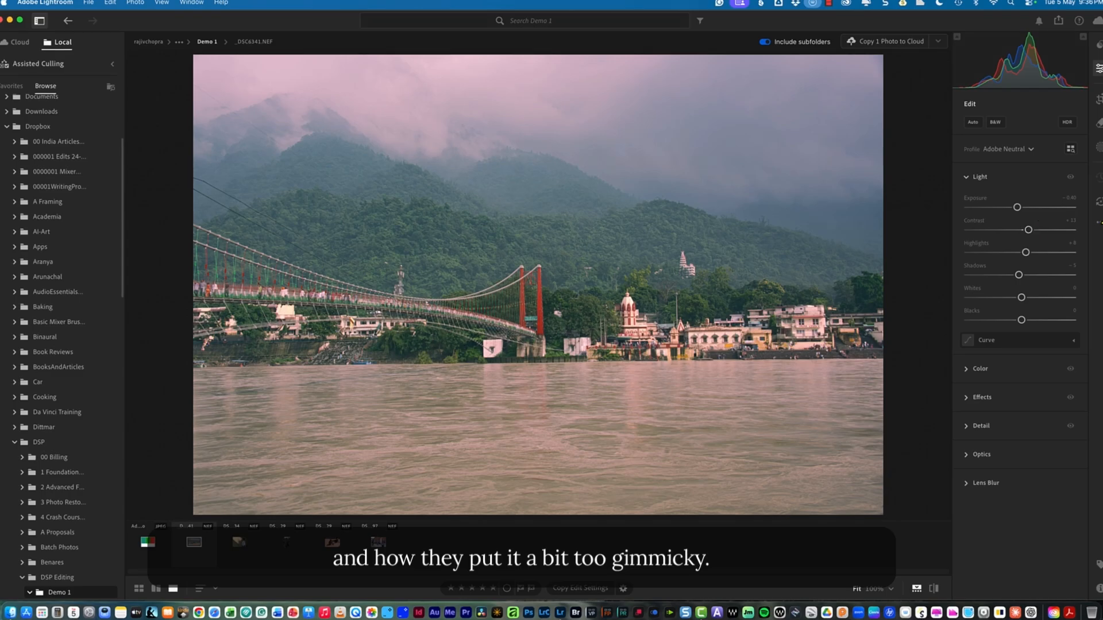
Increase the photo's sharpening to 67 in the detail settings
left_click(967, 428)
key("alt")
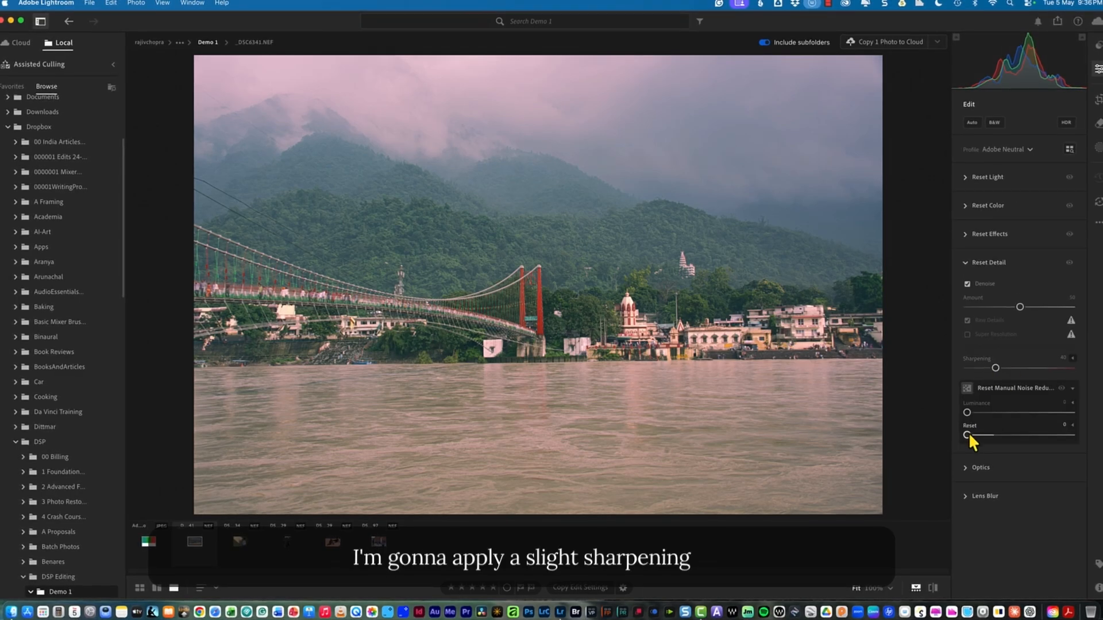
left_click_drag(995, 369, 1009, 370)
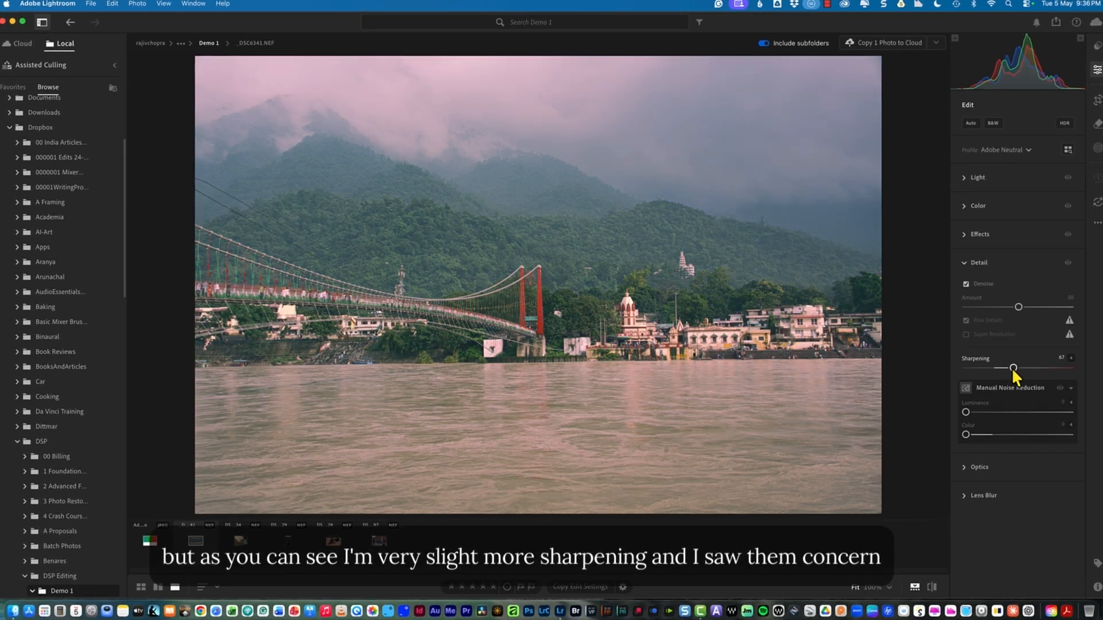